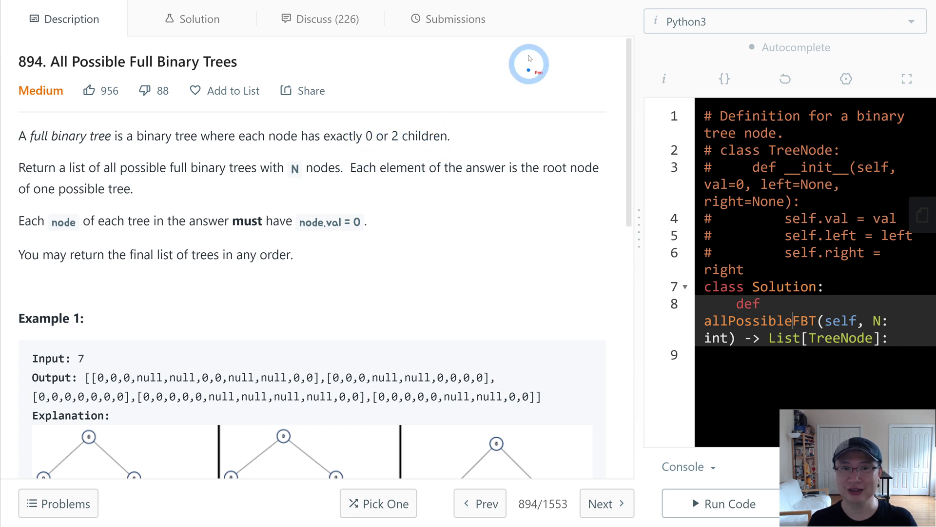
# Sketch small full binary trees beside the statement and circle the 0 in 'exactly 0 or 2'.
pyautogui.moveTo(489, 97); pyautogui.dragTo(489, 103)
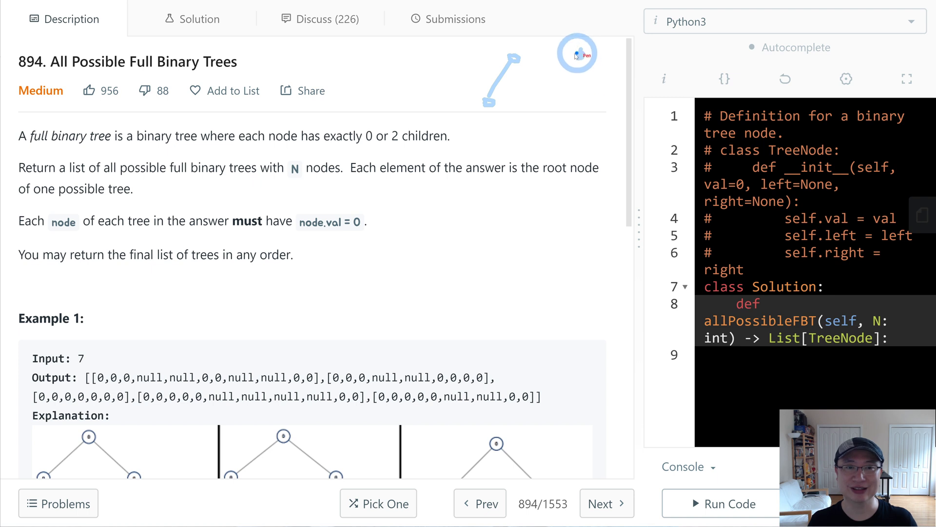
pyautogui.moveTo(579, 52); pyautogui.dragTo(593, 94)
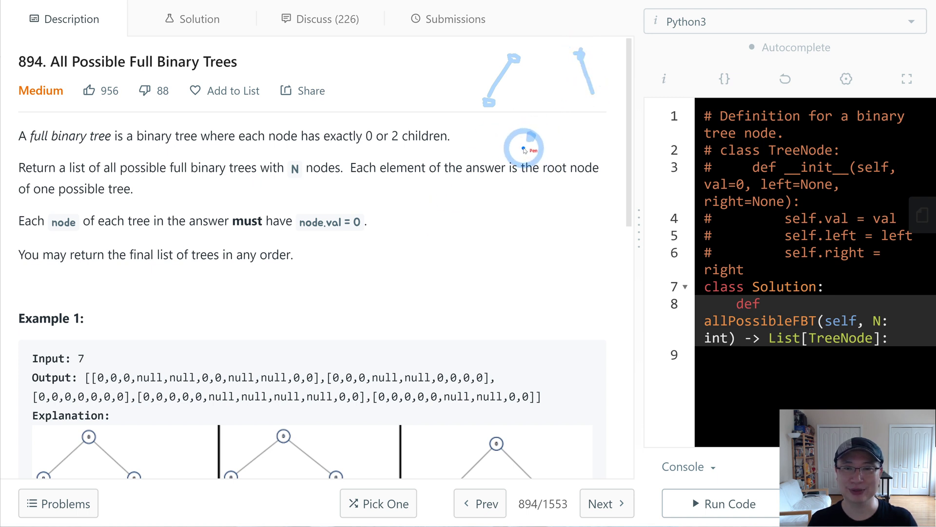
pyautogui.moveTo(374, 133); pyautogui.dragTo(365, 143)
pyautogui.moveTo(531, 136)
pyautogui.mouseDown()
pyautogui.moveTo(513, 163)
pyautogui.moveTo(557, 175)
pyautogui.mouseUp()
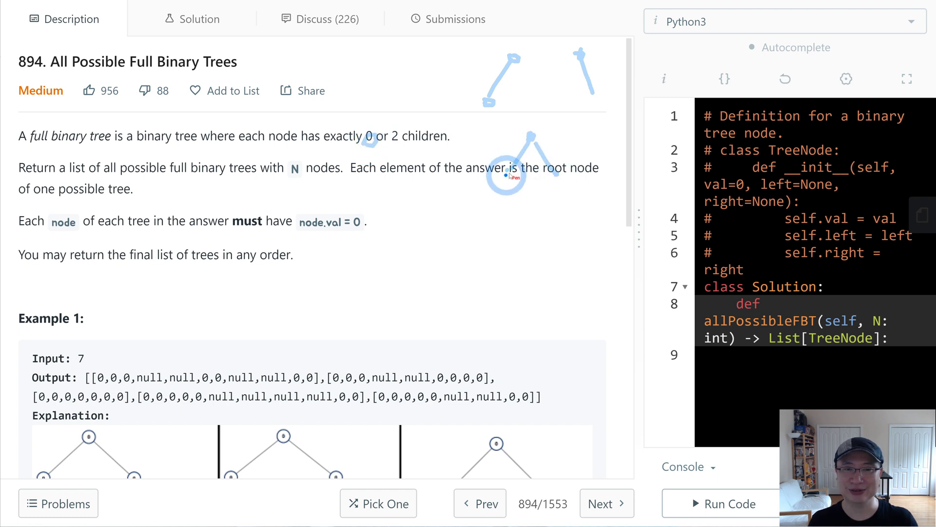
pyautogui.moveTo(488, 195); pyautogui.dragTo(585, 192)
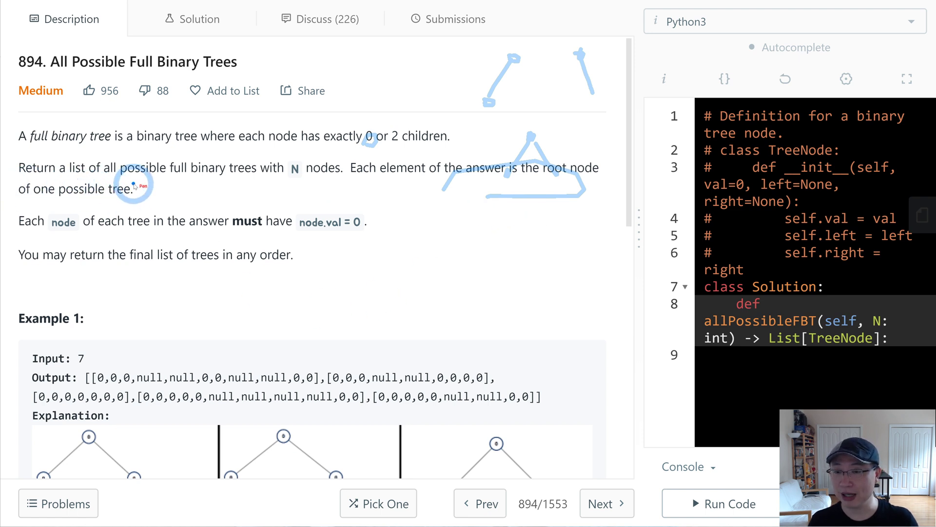
# Circle 'N nodes', underline 'node.val = 0' and jot a note below the last sentence.
pyautogui.moveTo(293, 185)
pyautogui.mouseDown()
pyautogui.moveTo(313, 161)
pyautogui.moveTo(300, 183)
pyautogui.mouseUp()
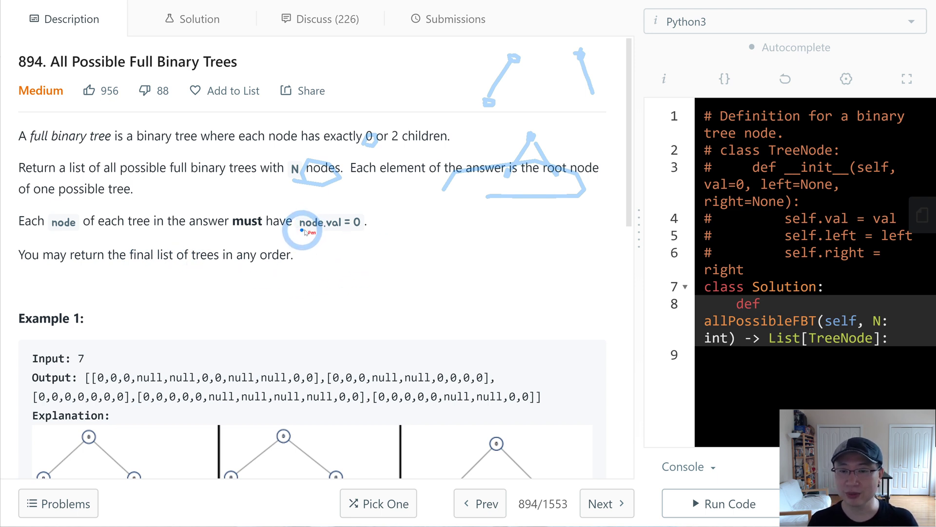
pyautogui.moveTo(302, 227); pyautogui.dragTo(373, 228)
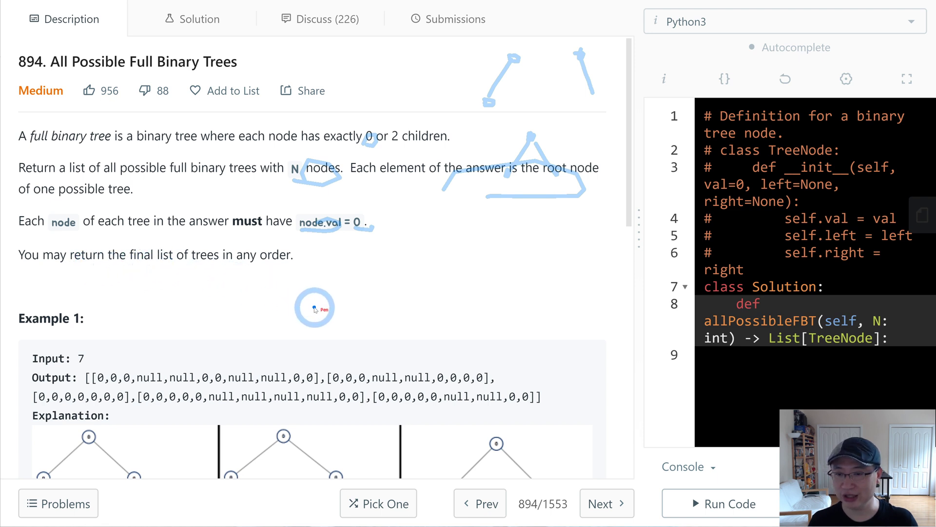
pyautogui.moveTo(281, 260); pyautogui.dragTo(286, 264)
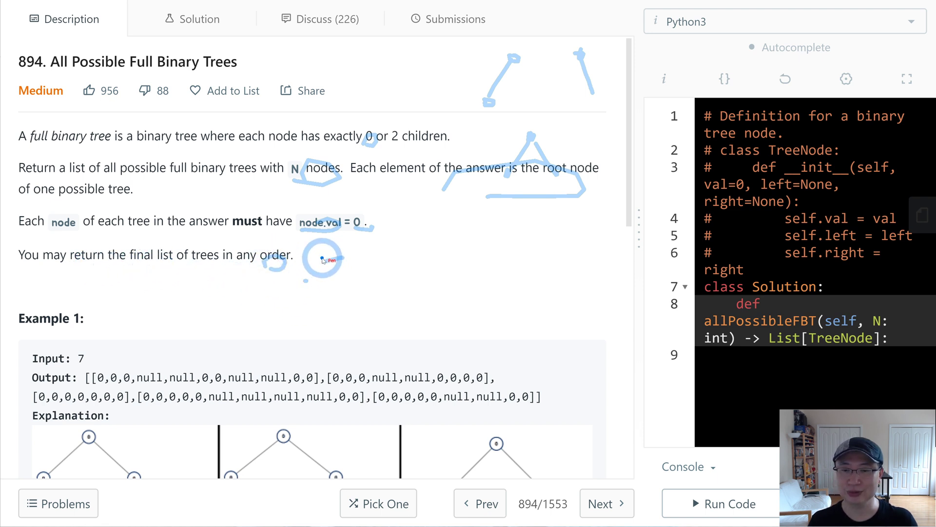
pyautogui.scroll(-2, 351, 318)
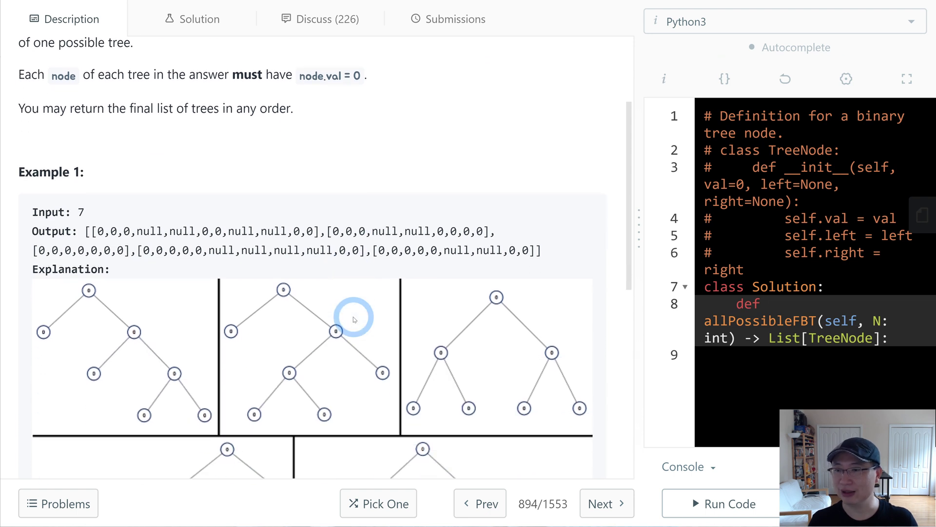
pyautogui.scroll(-1, 354, 318)
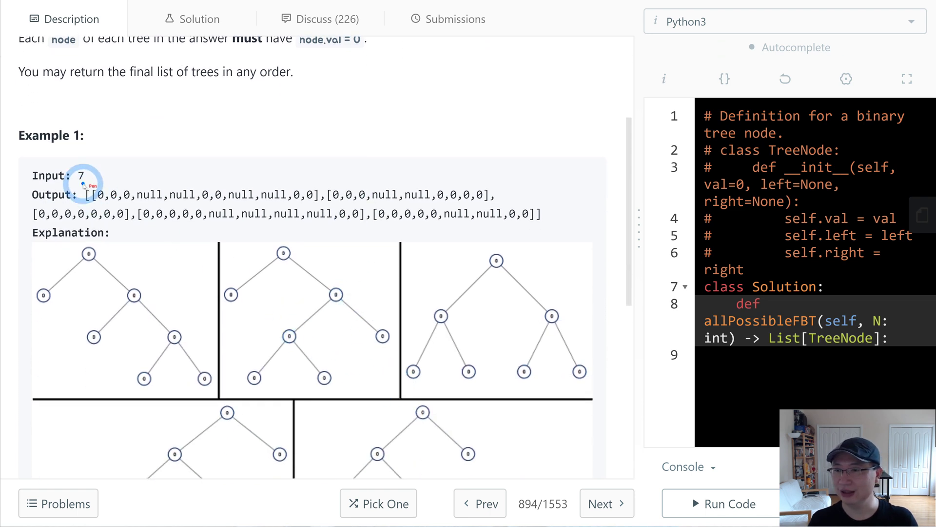
# Circle Input 7 and label the first tree's subtree sizes 1, 5, 1, 3.
pyautogui.moveTo(82, 183)
pyautogui.mouseDown()
pyautogui.moveTo(76, 167)
pyautogui.moveTo(86, 172)
pyautogui.mouseUp()
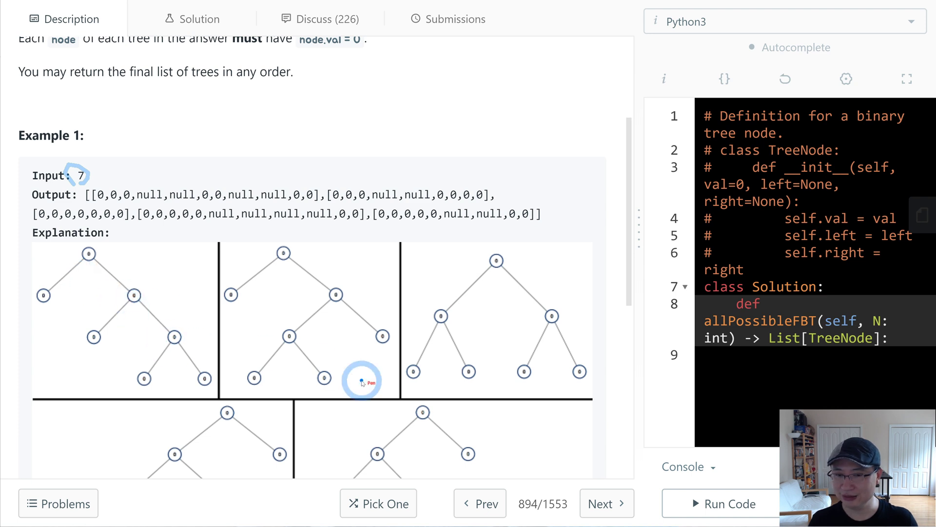
pyautogui.scroll(-1, 362, 381)
pyautogui.scroll(-2, 359, 382)
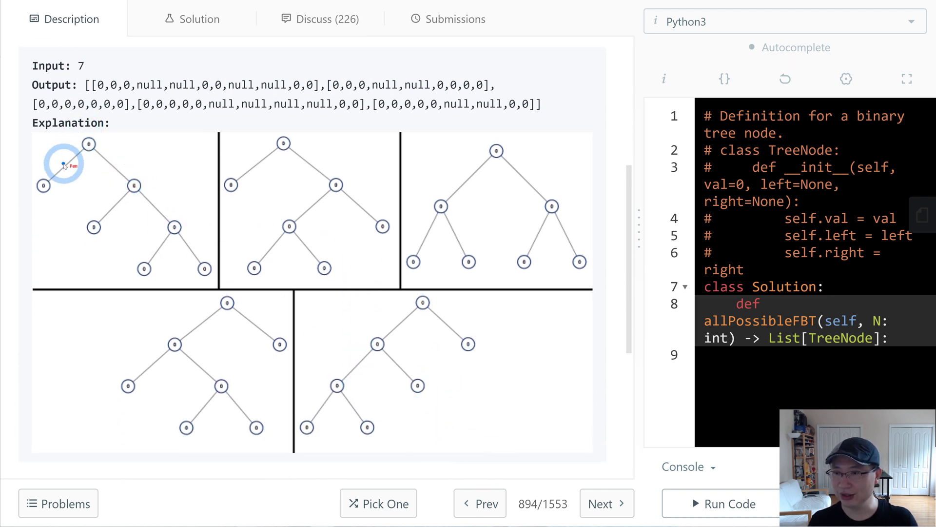
pyautogui.moveTo(42, 162); pyautogui.dragTo(41, 172)
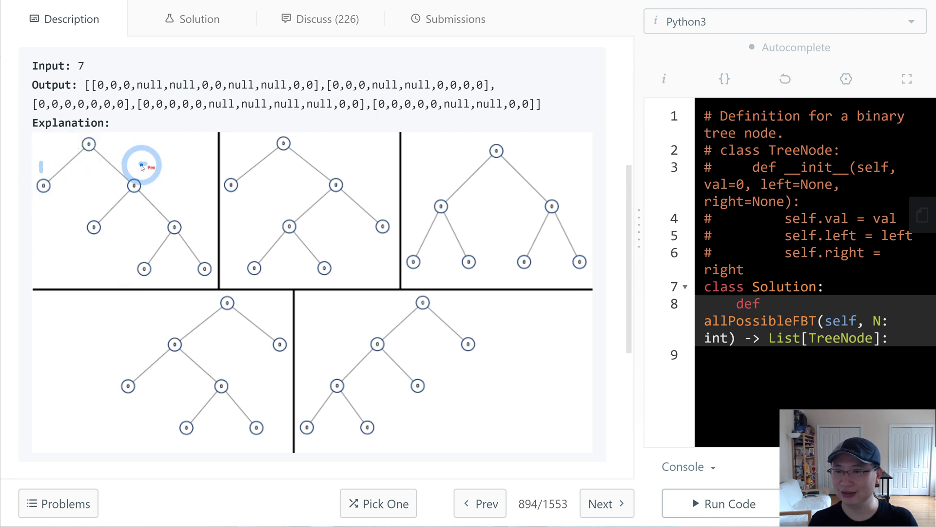
pyautogui.moveTo(143, 164); pyautogui.dragTo(138, 176)
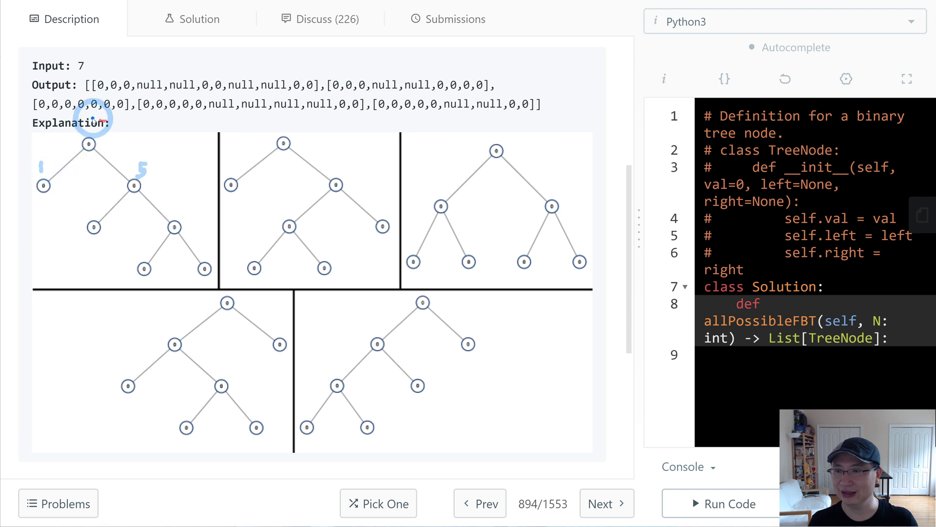
pyautogui.moveTo(93, 118); pyautogui.dragTo(92, 126)
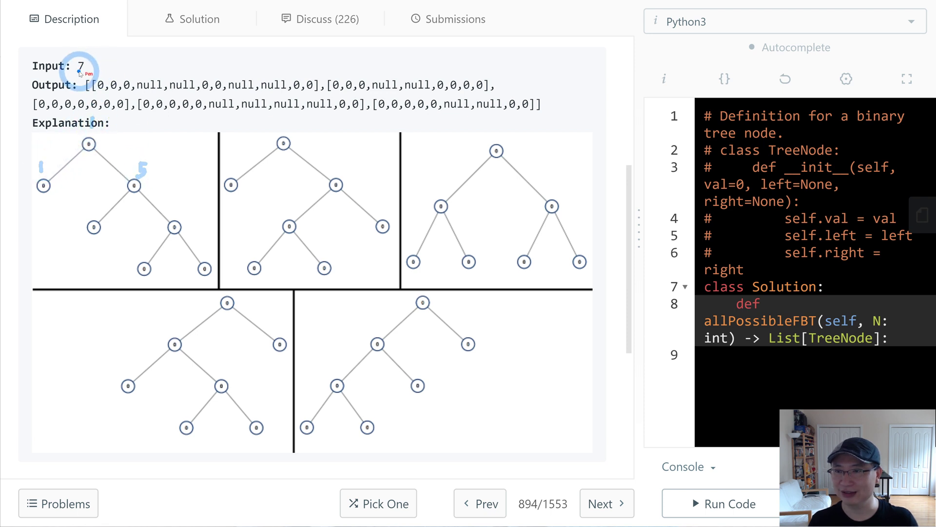
pyautogui.moveTo(80, 72); pyautogui.dragTo(88, 64)
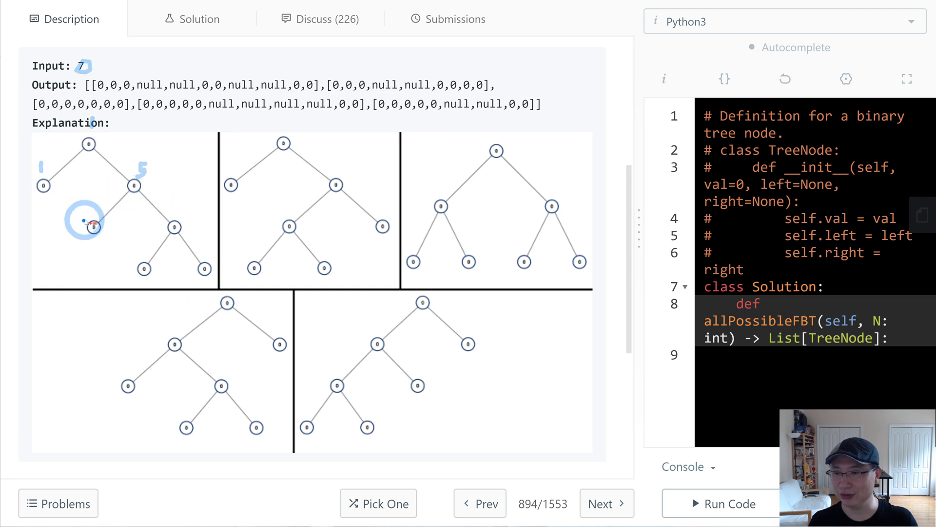
pyautogui.moveTo(89, 210); pyautogui.dragTo(88, 222)
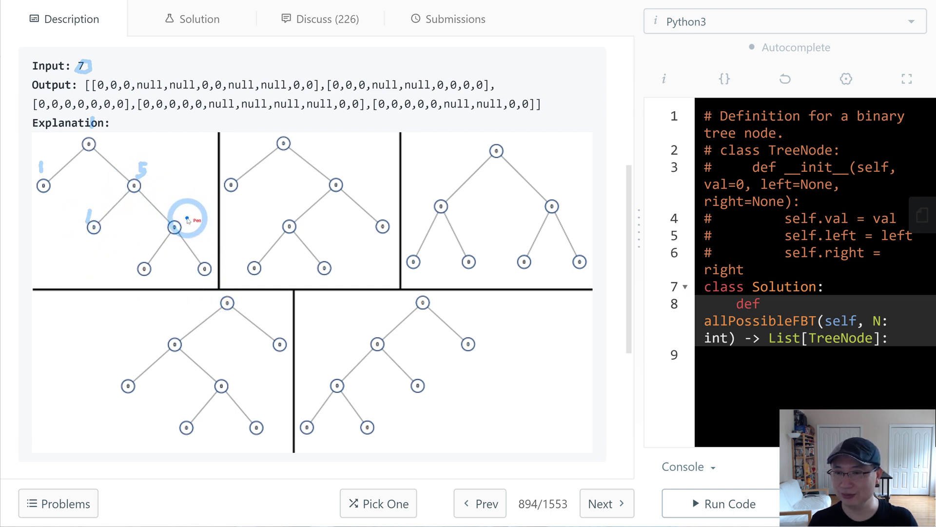
pyautogui.moveTo(187, 211); pyautogui.dragTo(188, 223)
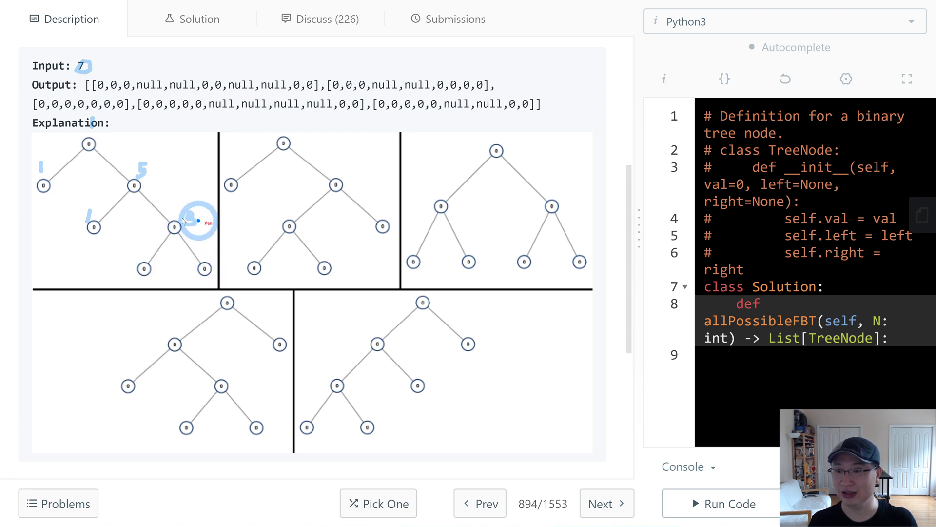
# Box the 3-node and 5-node subtrees in the first tree and the matching subtree in the second.
pyautogui.moveTo(198, 219)
pyautogui.mouseDown()
pyautogui.moveTo(145, 271)
pyautogui.moveTo(195, 283)
pyautogui.moveTo(204, 235)
pyautogui.mouseUp()
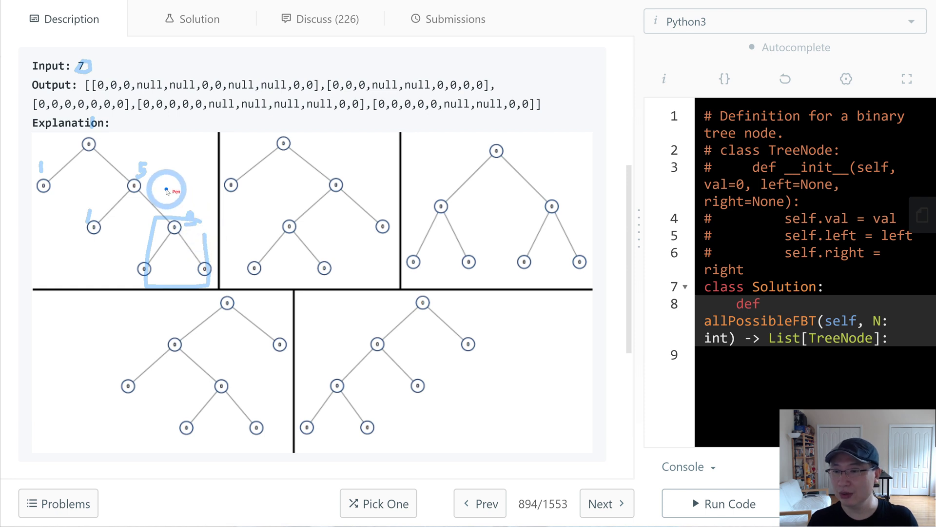
pyautogui.moveTo(165, 159); pyautogui.dragTo(168, 172)
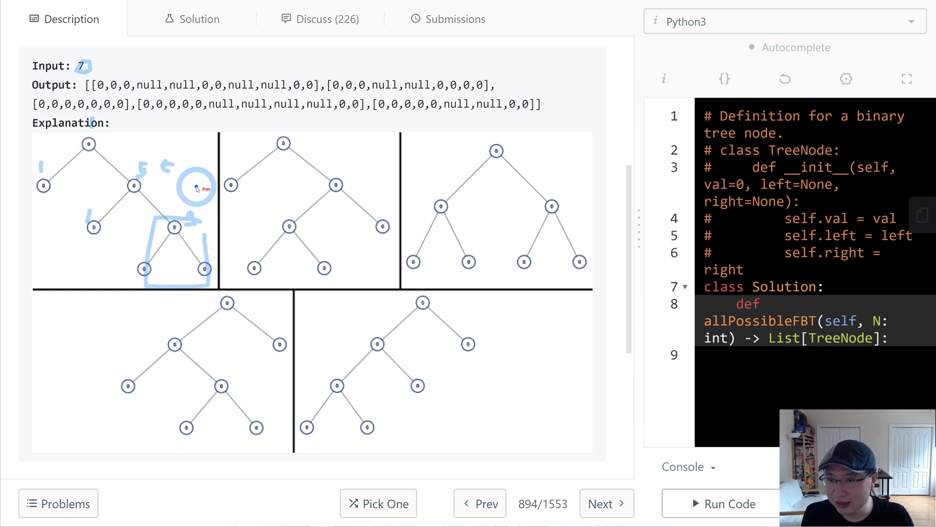
pyautogui.moveTo(219, 215); pyautogui.dragTo(205, 224)
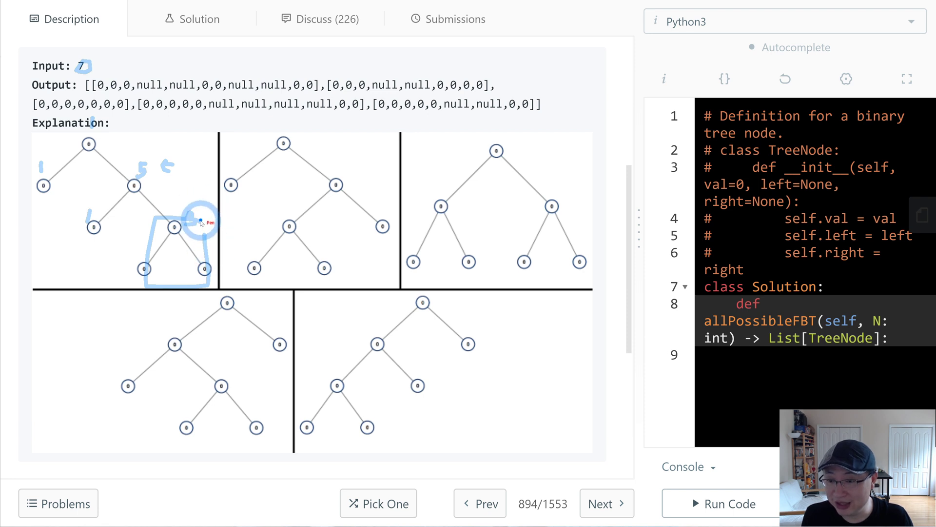
pyautogui.moveTo(137, 269); pyautogui.dragTo(89, 254)
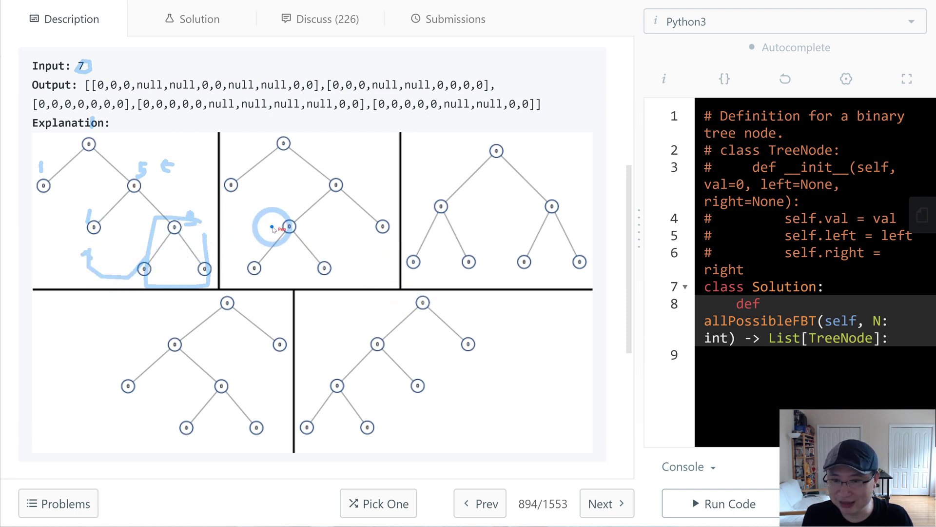
pyautogui.moveTo(389, 174)
pyautogui.mouseDown()
pyautogui.moveTo(260, 184)
pyautogui.moveTo(251, 265)
pyautogui.moveTo(375, 296)
pyautogui.moveTo(388, 177)
pyautogui.mouseUp()
pyautogui.moveTo(374, 244)
pyautogui.mouseDown()
pyautogui.moveTo(302, 276)
pyautogui.moveTo(249, 252)
pyautogui.moveTo(302, 276)
pyautogui.mouseUp()
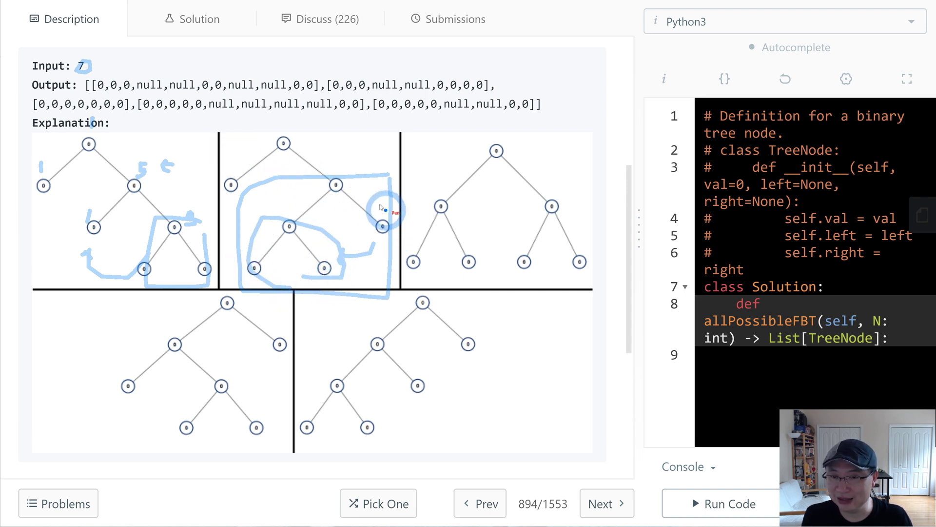
pyautogui.moveTo(189, 182)
pyautogui.mouseDown()
pyautogui.moveTo(108, 177)
pyautogui.moveTo(69, 188)
pyautogui.moveTo(228, 278)
pyautogui.moveTo(195, 177)
pyautogui.mouseUp()
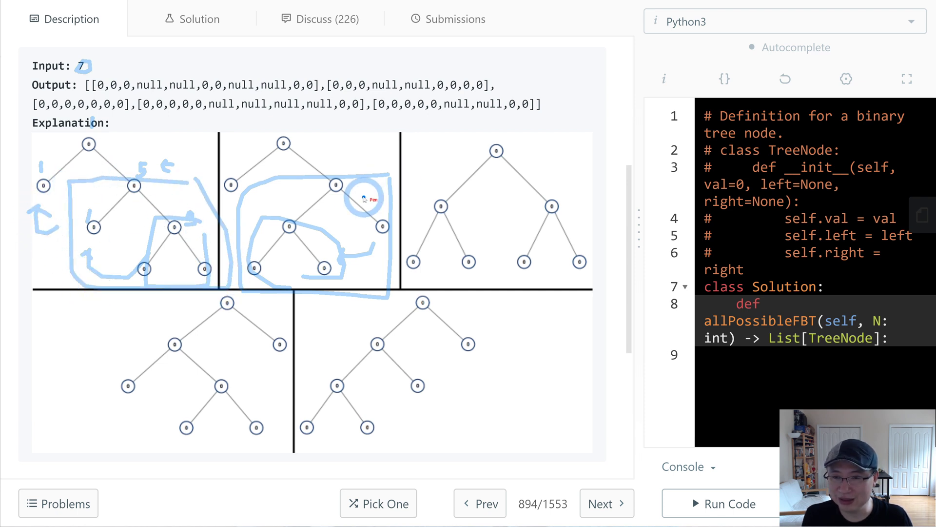
pyautogui.moveTo(150, 170); pyautogui.dragTo(189, 164)
# Tick each of the five example trees as accounted for.
pyautogui.moveTo(325, 152); pyautogui.dragTo(346, 140)
pyautogui.moveTo(133, 318)
pyautogui.mouseDown()
pyautogui.moveTo(142, 329)
pyautogui.moveTo(191, 311)
pyautogui.mouseUp()
pyautogui.moveTo(522, 333); pyautogui.dragTo(570, 320)
pyautogui.click(557, 374)
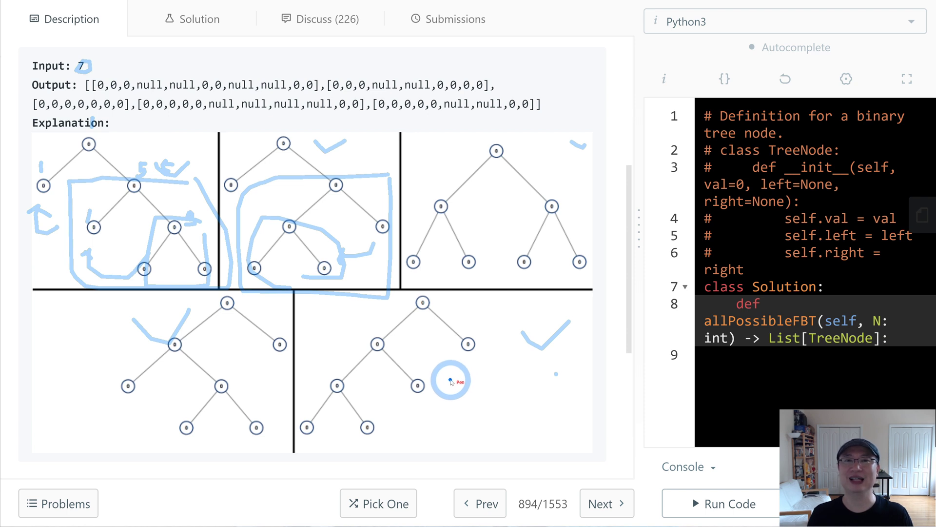
# Clear all pen annotations and widen the code editor pane.
pyautogui.press('Escape')
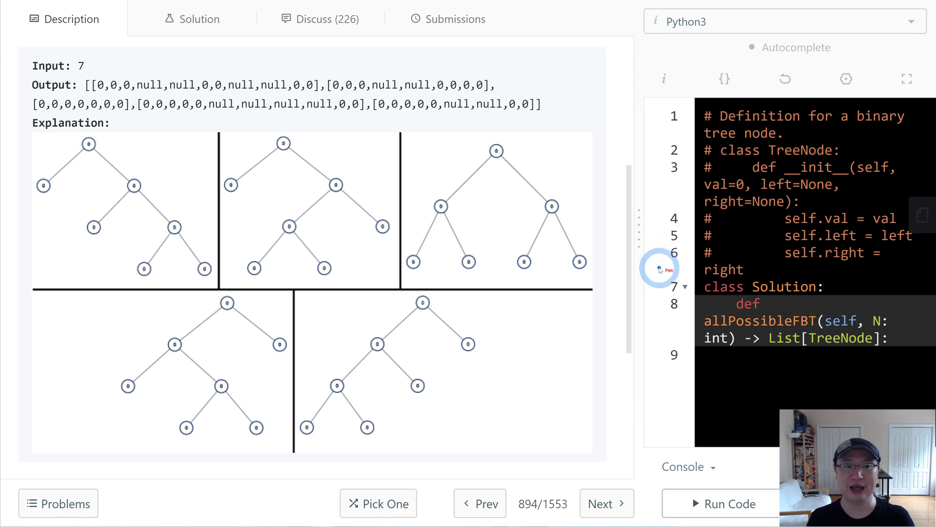
pyautogui.moveTo(637, 228); pyautogui.dragTo(341, 233)
# Write build(n) base cases returning [] for n == 0 and [TreeNode()] for n == 1.
pyautogui.click(495, 140)
pyautogui.click(497, 194)
pyautogui.write('def build(n):')
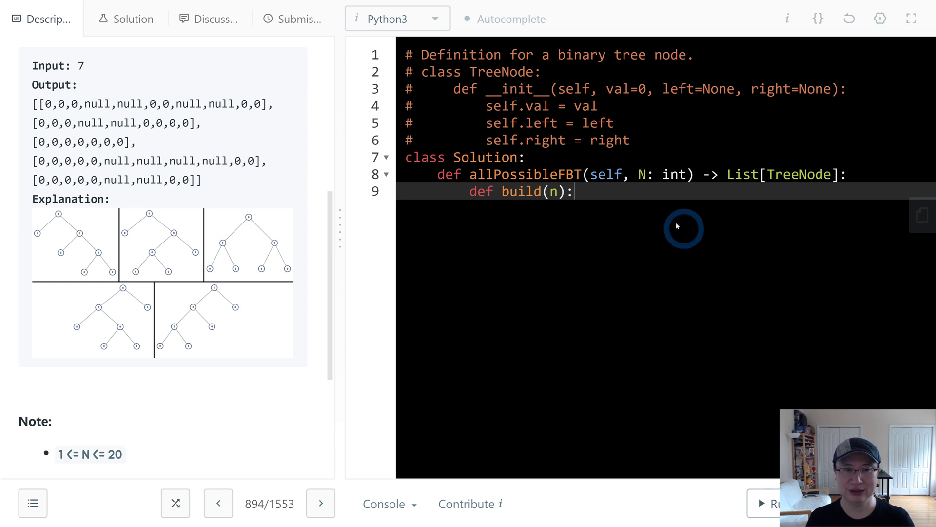
pyautogui.click(645, 174)
pyautogui.click(619, 206)
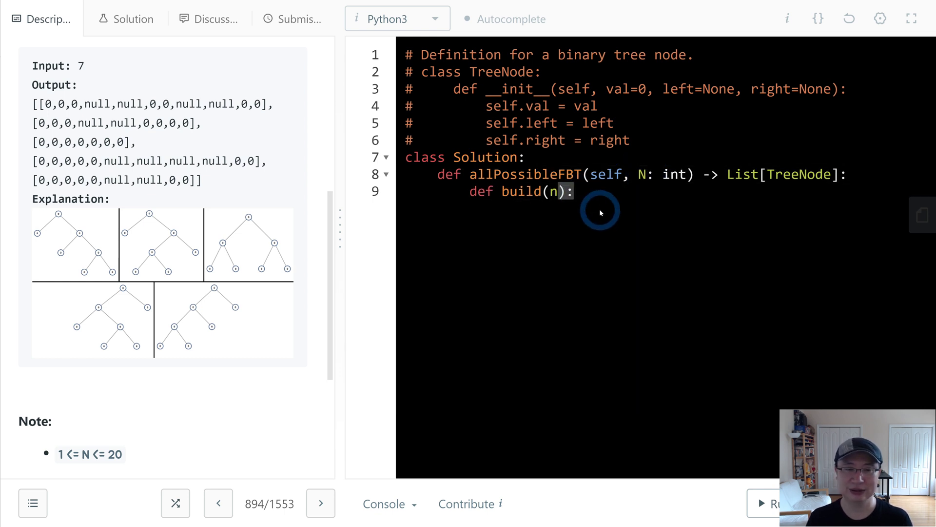
pyautogui.press('Return')
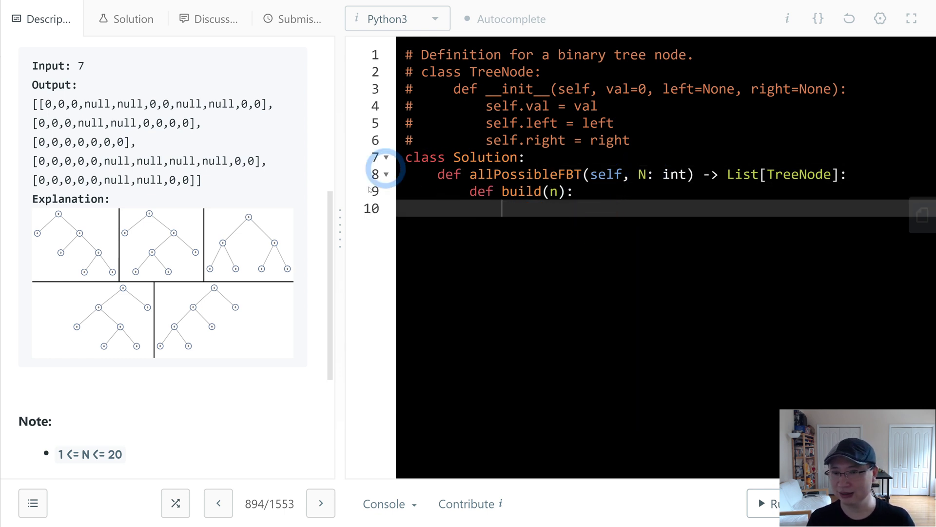
pyautogui.moveTo(343, 239); pyautogui.dragTo(420, 247)
pyautogui.scroll(5, 199, 202)
pyautogui.scroll(-4, 200, 202)
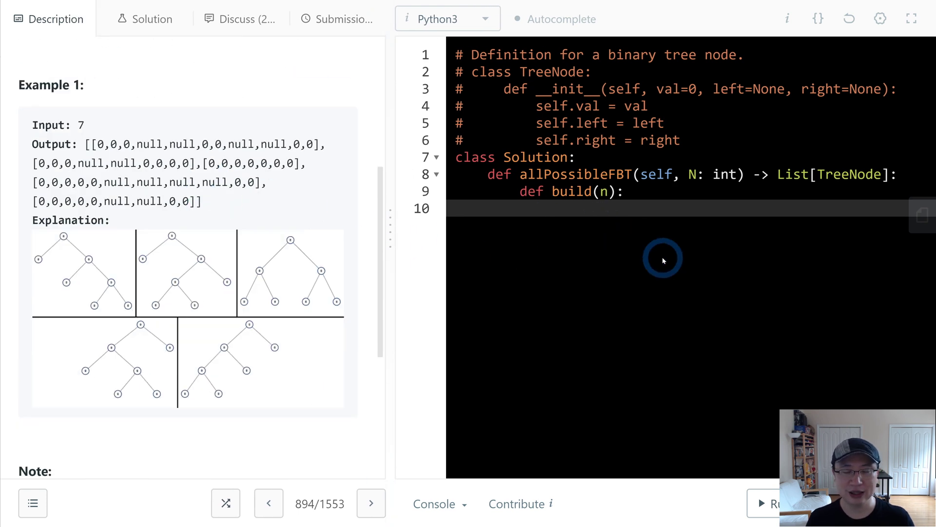
pyautogui.write('if')
pyautogui.press('BackSpace')
pyautogui.press('BackSpace')
pyautogui.write('ot')
pyautogui.press('Return')
pyautogui.write('r')
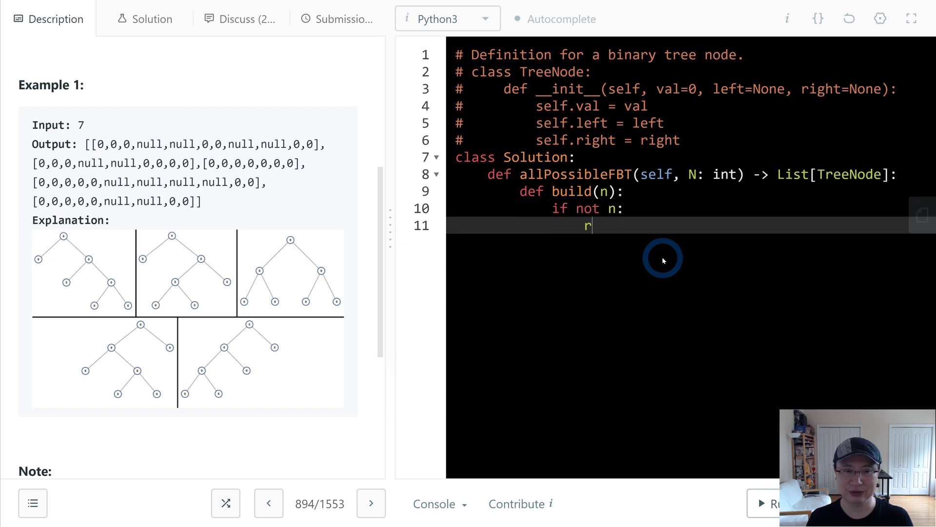
pyautogui.write('eturn []')
pyautogui.press('Return')
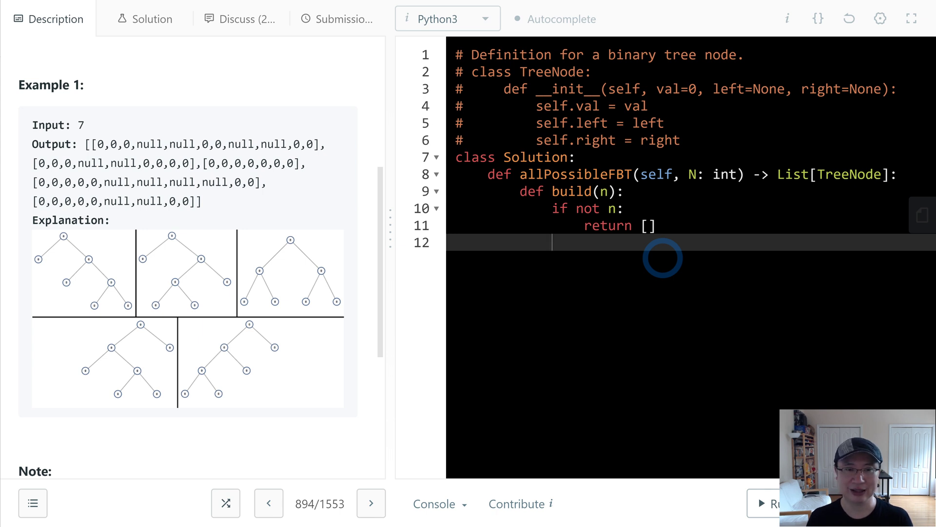
pyautogui.write('if n')
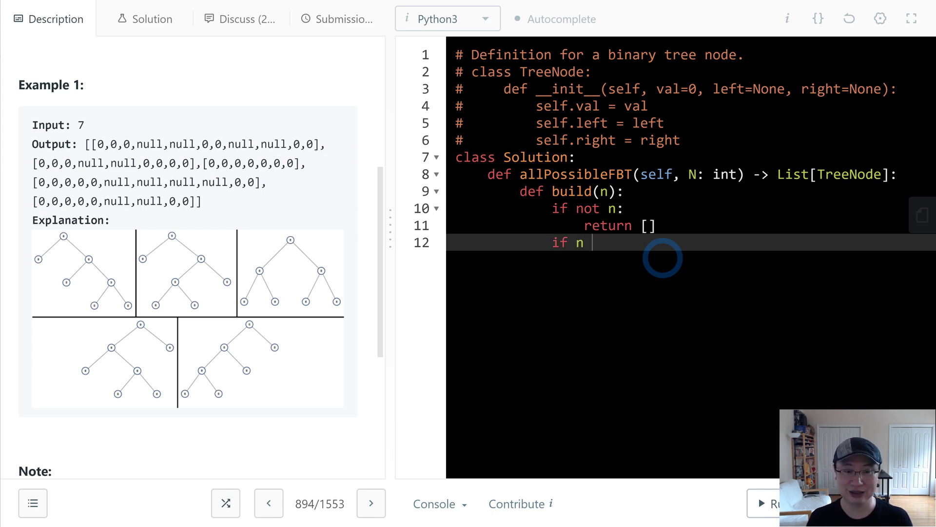
pyautogui.write('1:')
pyautogui.press('Return')
pyautogui.write('return []Tre')
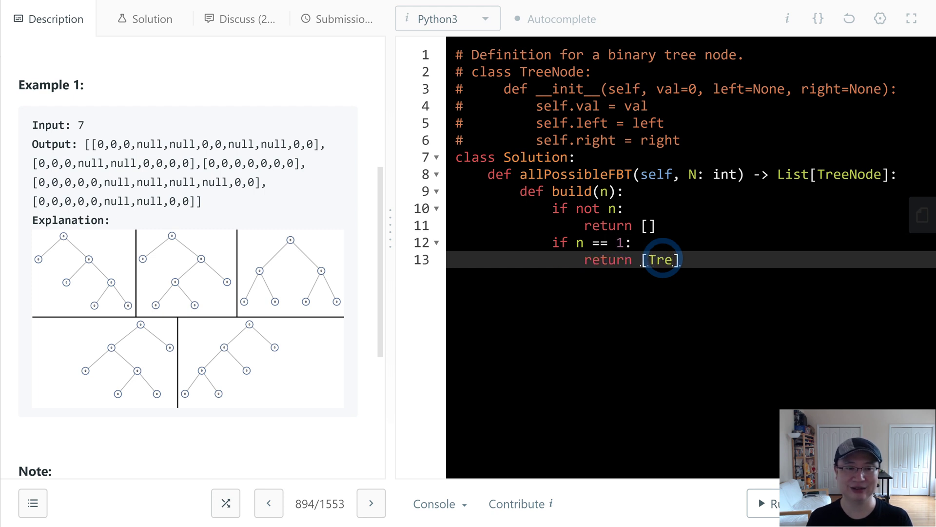
pyautogui.write('eNode(')
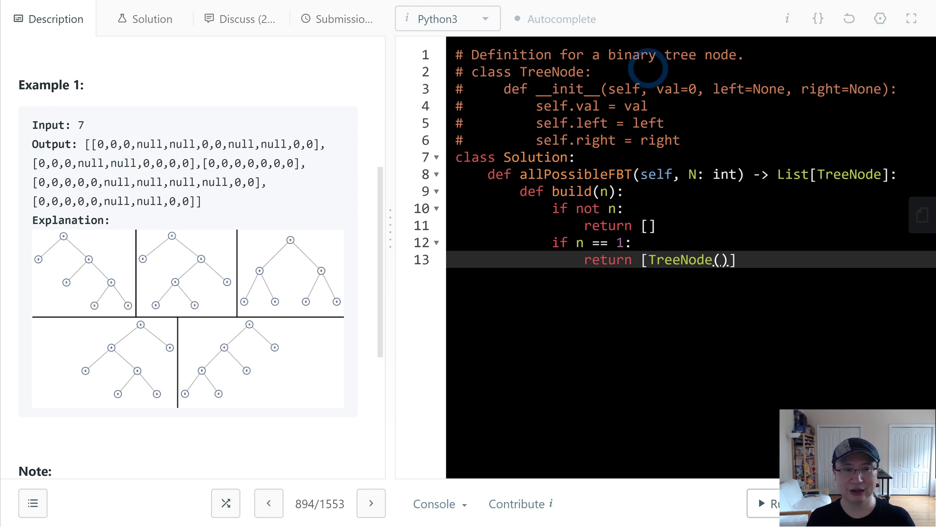
# Highlight the TreeNode defaults val=0 and None children in the class comment, then continue the code.
pyautogui.moveTo(643, 89); pyautogui.dragTo(867, 94)
pyautogui.click(717, 123)
pyautogui.moveTo(648, 89); pyautogui.dragTo(813, 92)
pyautogui.click(815, 120)
pyautogui.click(688, 89)
pyautogui.doubleClick(691, 88)
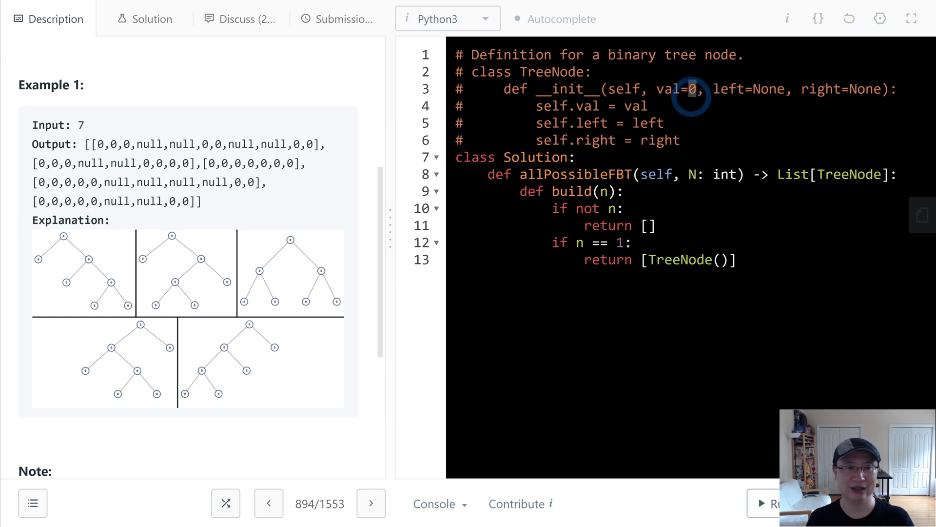
pyautogui.click(866, 89)
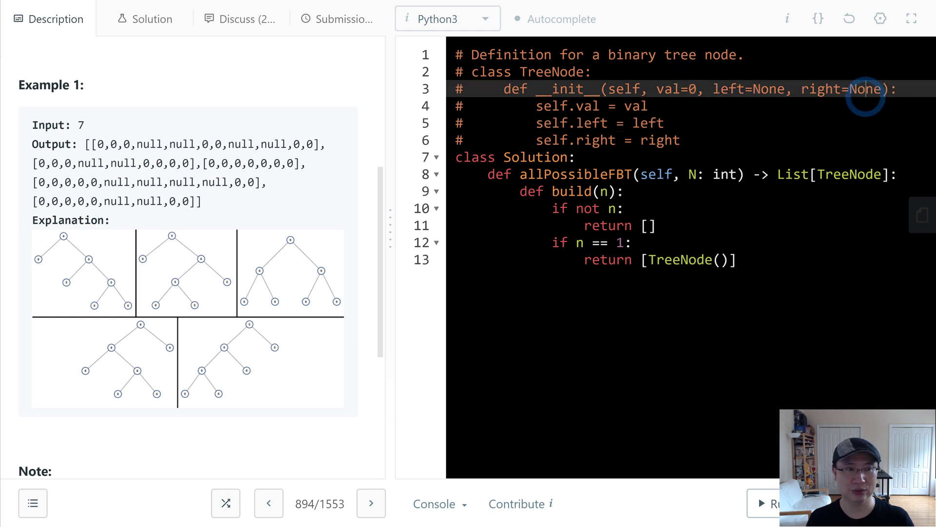
pyautogui.click(775, 262)
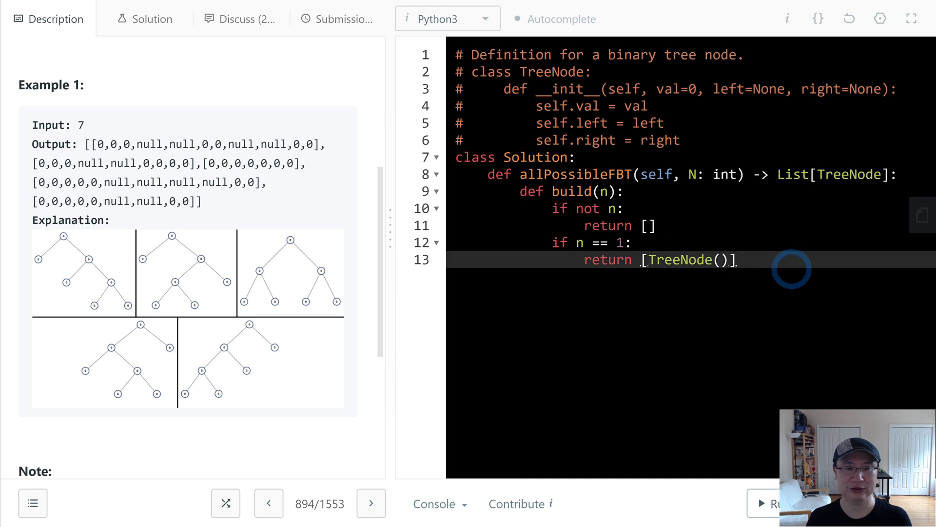
pyautogui.press('Return')
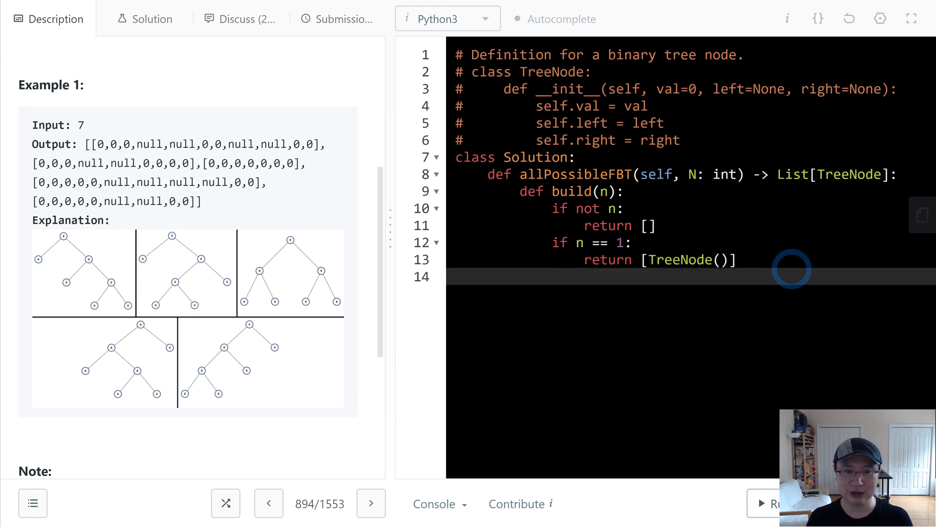
pyautogui.write('if n == 2:')
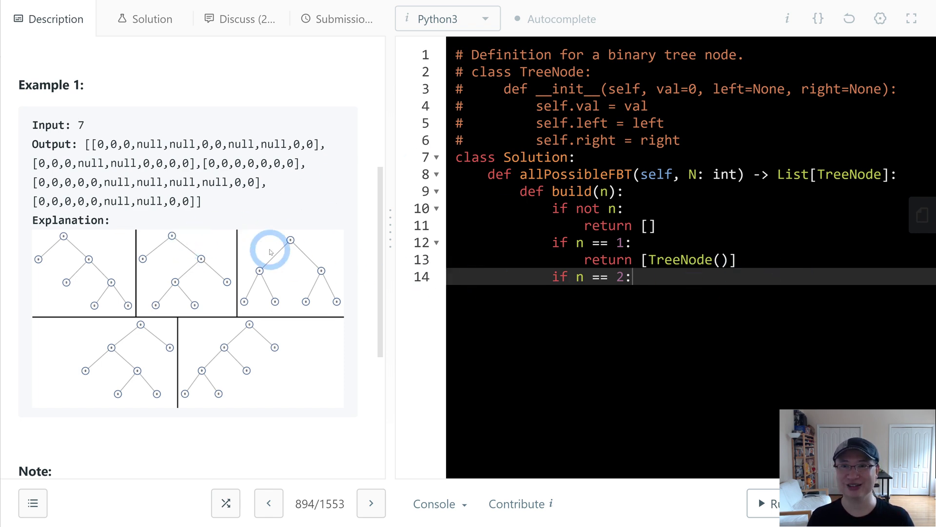
pyautogui.scroll(5, 268, 251)
# Move the n == 2 condition into the first base case as 'if not n or n == 2: return []'.
pyautogui.moveTo(125, 60); pyautogui.dragTo(238, 62)
pyautogui.click(654, 280)
pyautogui.press('Return')
pyautogui.write('return []')
pyautogui.click(657, 281)
pyautogui.hotkey('shift', 'ctrl', 'Left')
pyautogui.hotkey('shift', 'ctrl', 'Left')
pyautogui.hotkey('shift', 'ctrl', 'Left')
pyautogui.hotkey('shift', 'ctrl', 'Left')
pyautogui.hotkey('shift', 'ctrl', 'Right')
pyautogui.hotkey('ctrl', 'c')
pyautogui.press('BackSpace')
pyautogui.press('Up')
pyautogui.press('Up')
pyautogui.press('Up')
pyautogui.press('Up')
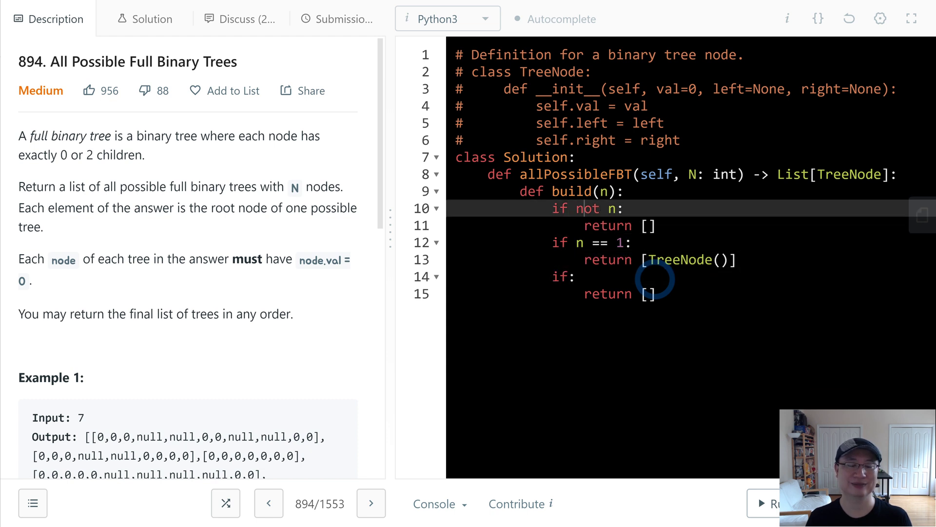
pyautogui.write('and')
pyautogui.press('BackSpace')
pyautogui.press('BackSpace')
pyautogui.press('BackSpace')
pyautogui.write('or')
pyautogui.hotkey('ctrl', 'v')
pyautogui.press('Down')
pyautogui.press('Down')
pyautogui.press('Up')
pyautogui.press('Up')
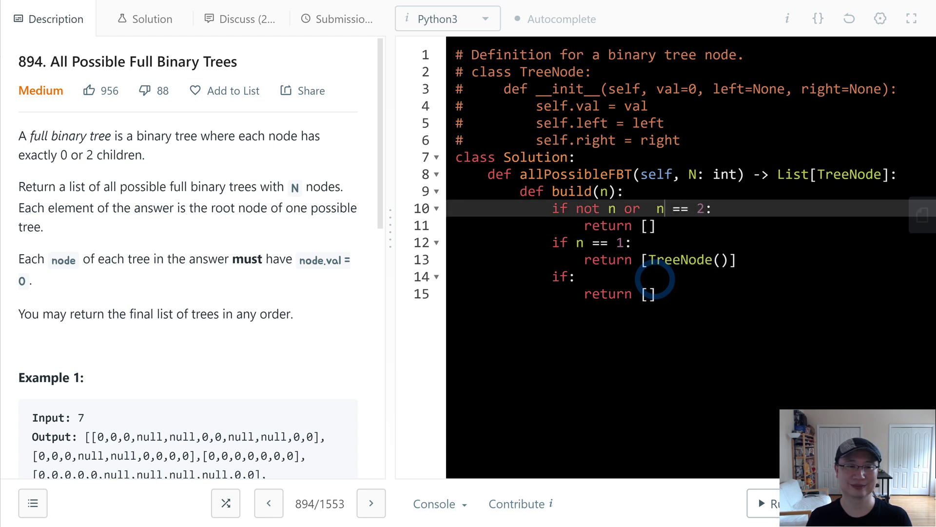
# Delete the leftover empty if and duplicate return lines, leaving output = [] next.
pyautogui.press('Left')
pyautogui.press('BackSpace')
pyautogui.press('Down')
pyautogui.press('Down')
pyautogui.press('Down')
pyautogui.press('Down')
pyautogui.hotkey('ctrl', 'd')
pyautogui.hotkey('ctrl', 'd')
pyautogui.write('output = []')
# Add 'output = []' and the loop 'for i in range(n):' with 'for left in build(i):' inside.
pyautogui.press('Return')
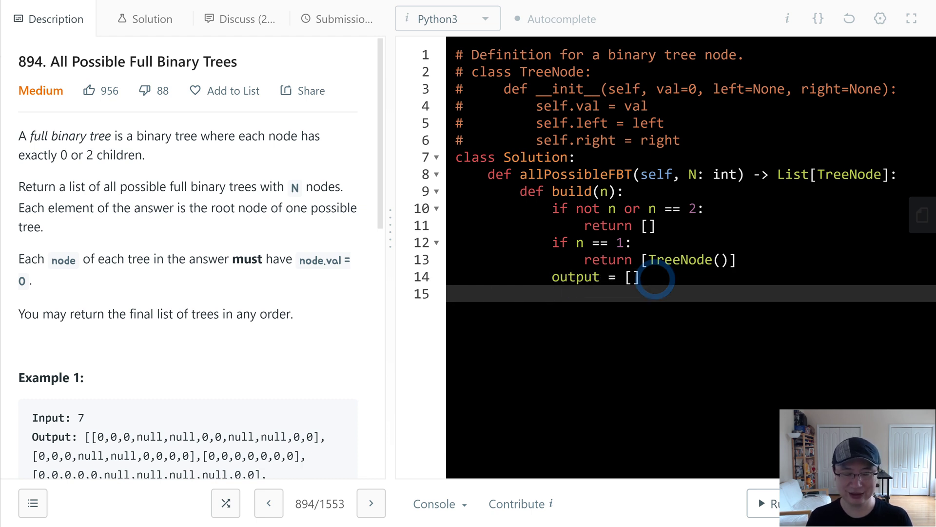
pyautogui.write('for ')
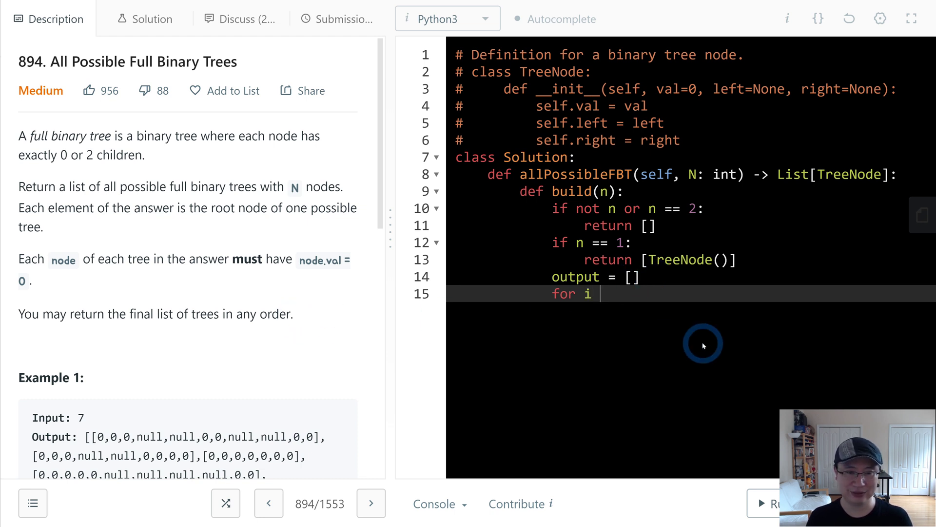
pyautogui.write('i in range(n):')
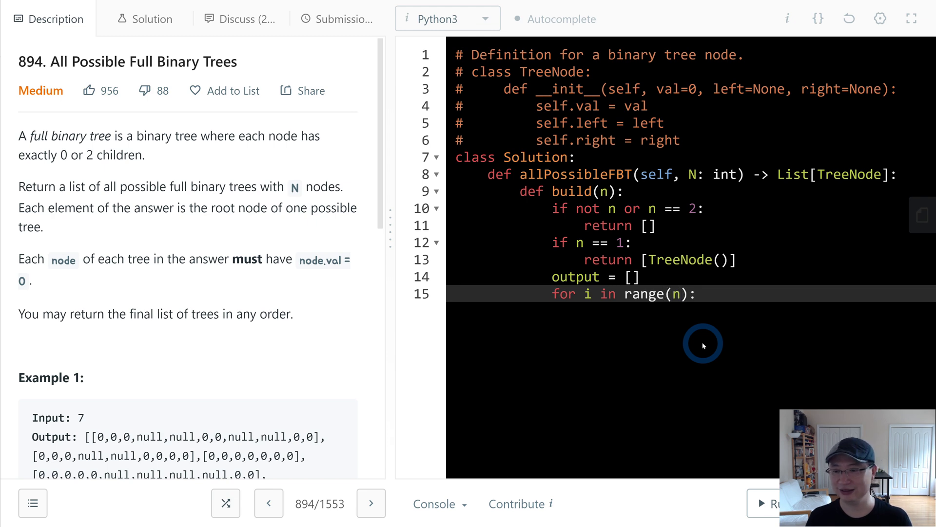
pyautogui.scroll(-5, 119, 313)
pyautogui.scroll(1, 30, 226)
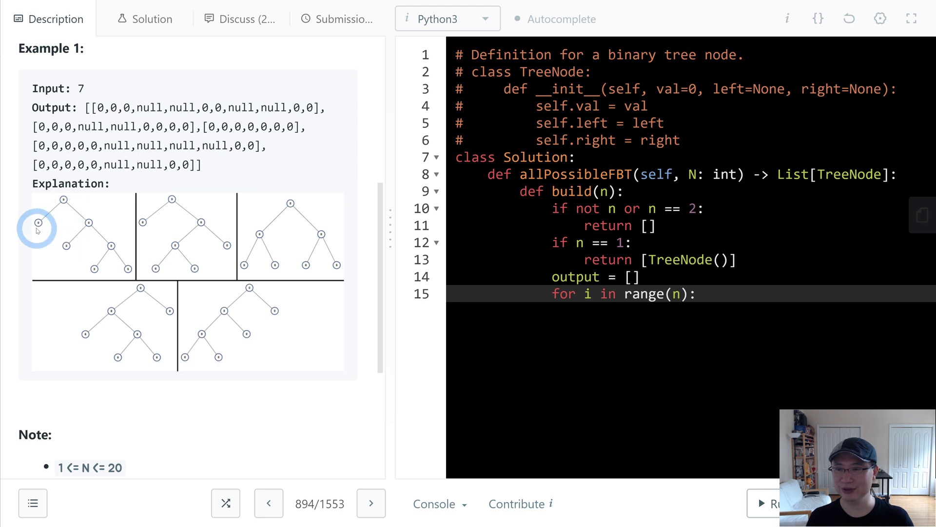
pyautogui.click(753, 310)
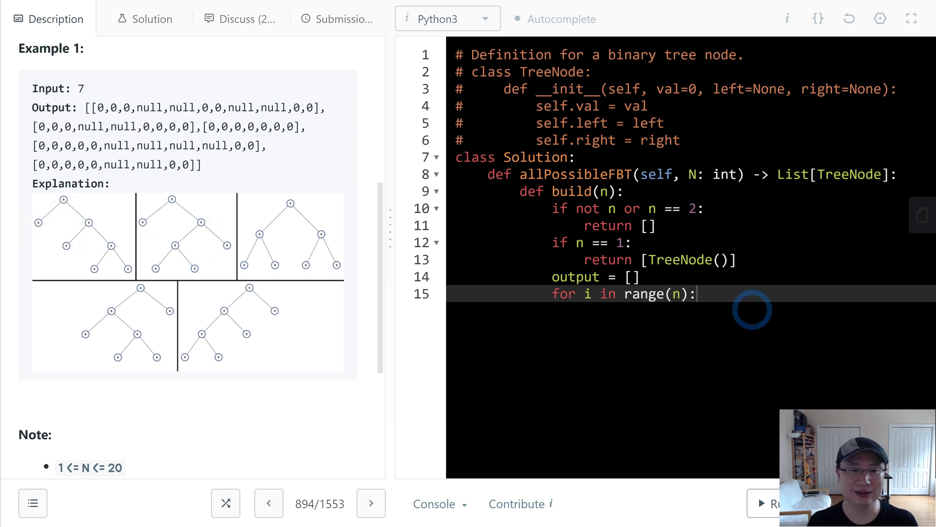
pyautogui.press('Return')
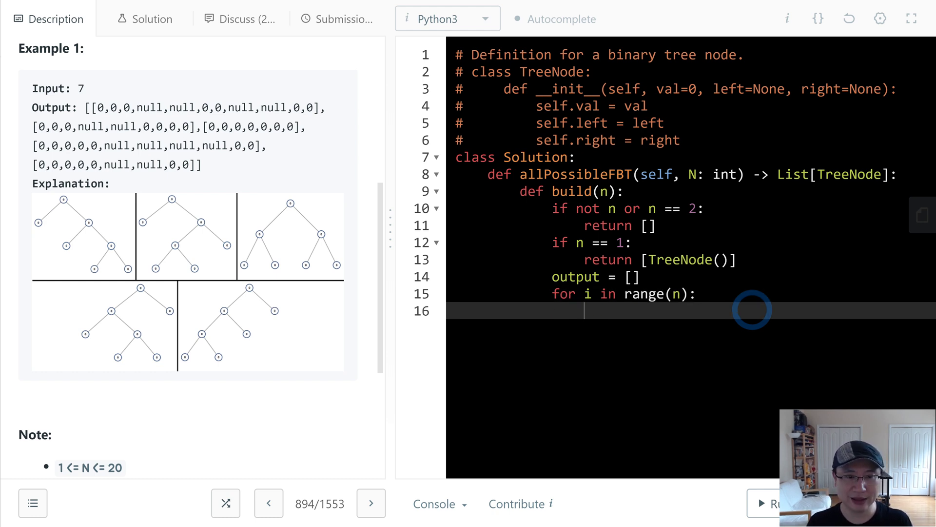
pyautogui.write('for left ')
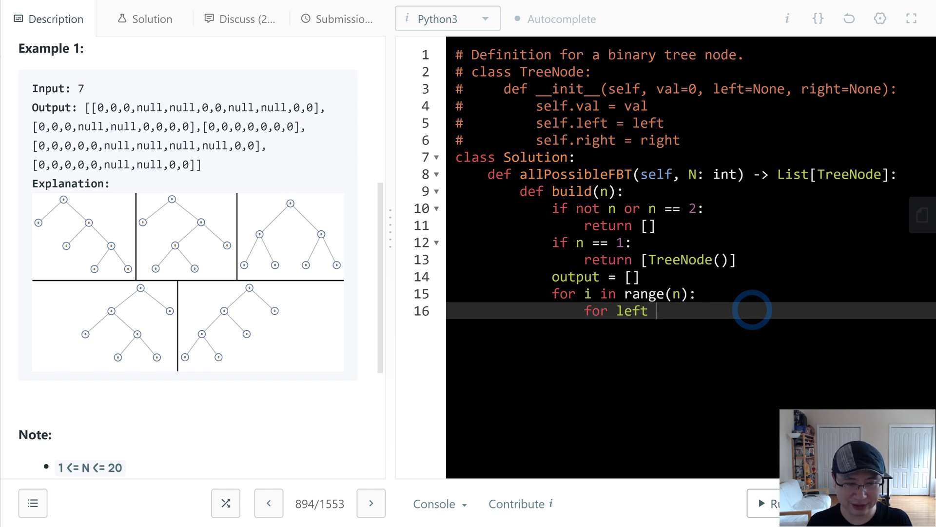
pyautogui.write('in ')
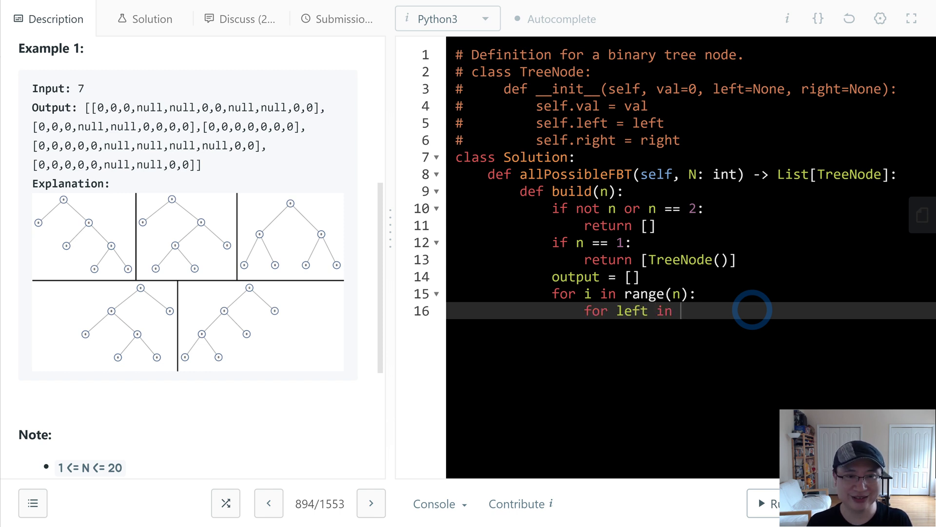
pyautogui.write('bild')
pyautogui.press('BackSpace')
pyautogui.press('BackSpace')
pyautogui.press('BackSpace')
pyautogui.write('build(i')
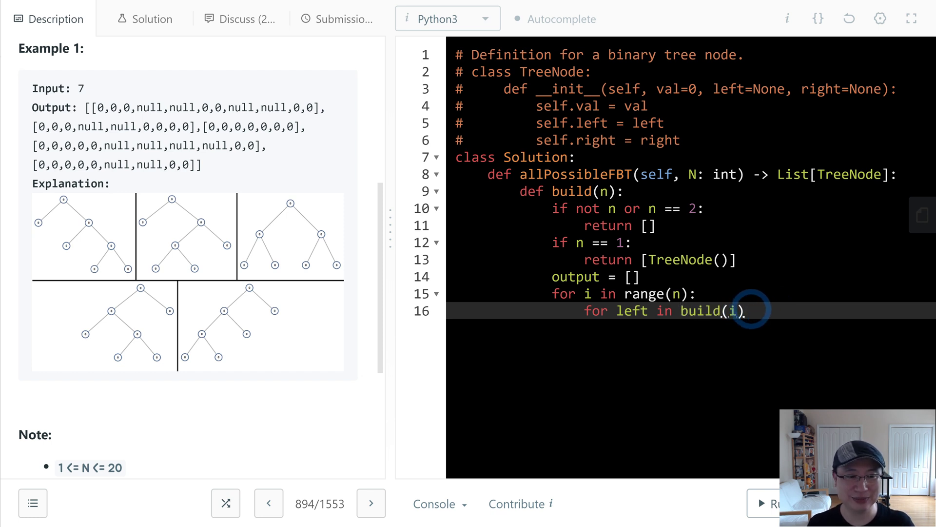
# Highlight the build(i) call and add 'return output' below the loops.
pyautogui.moveTo(746, 311); pyautogui.dragTo(682, 315)
pyautogui.click(768, 311)
pyautogui.press('Return')
pyautogui.press('Return')
pyautogui.write('return output')
pyautogui.press('Up')
pyautogui.press('Up')
# Nest 'for right in build(n-1-i):' under the left-subtree loop.
pyautogui.press('Down')
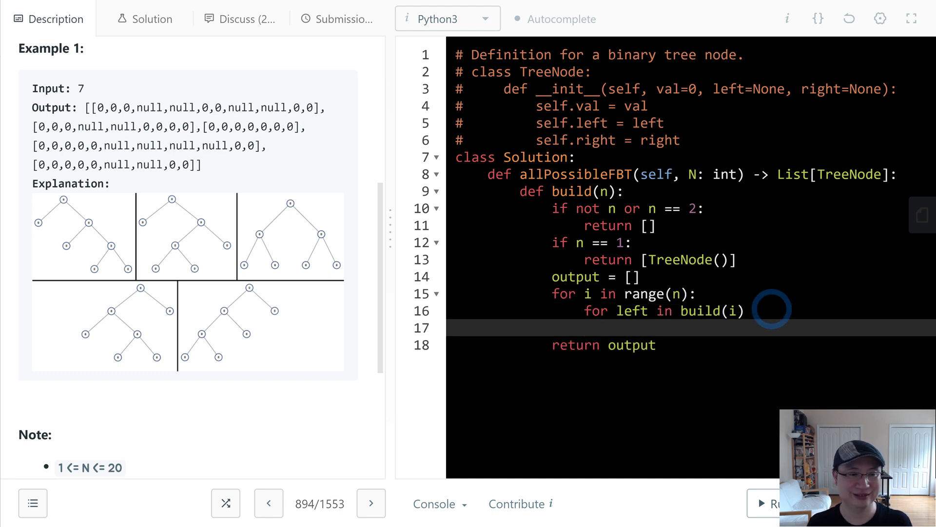
pyautogui.press('Up')
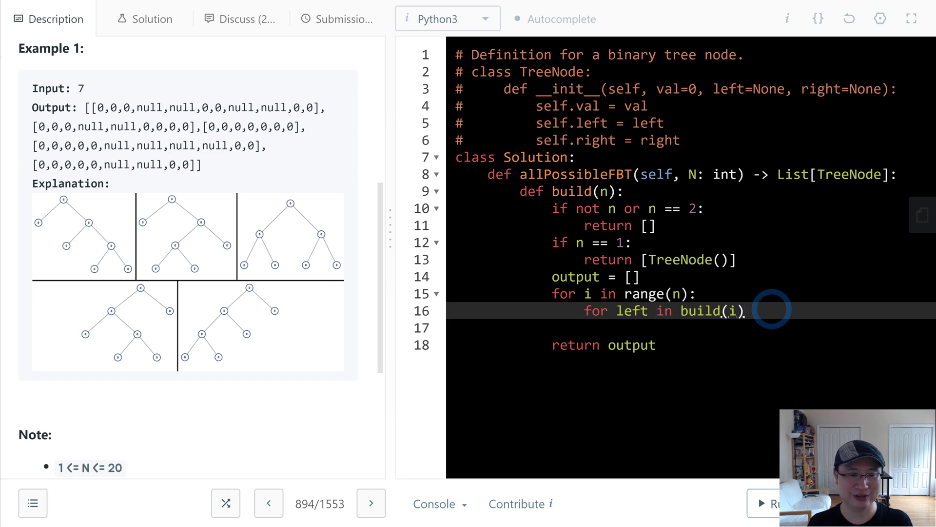
pyautogui.write(':')
pyautogui.press('Return')
pyautogui.write('for right in a')
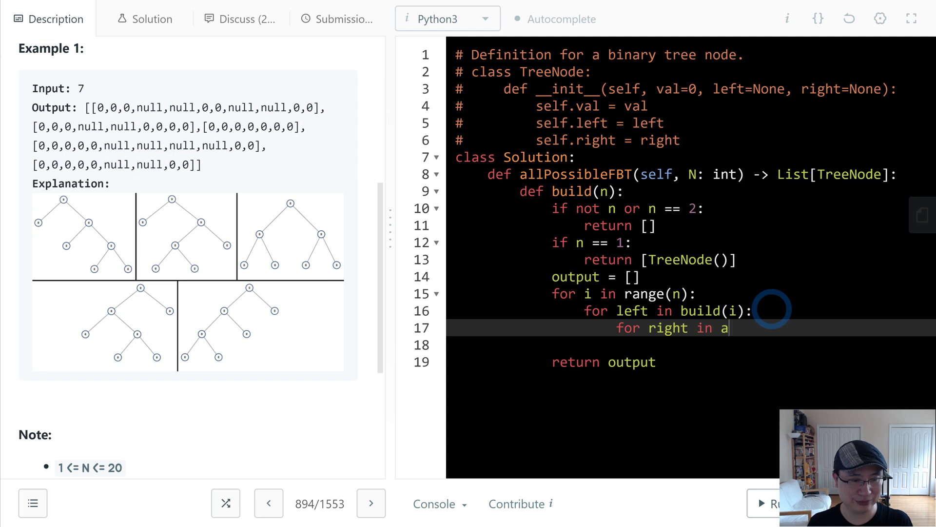
pyautogui.write('uil')
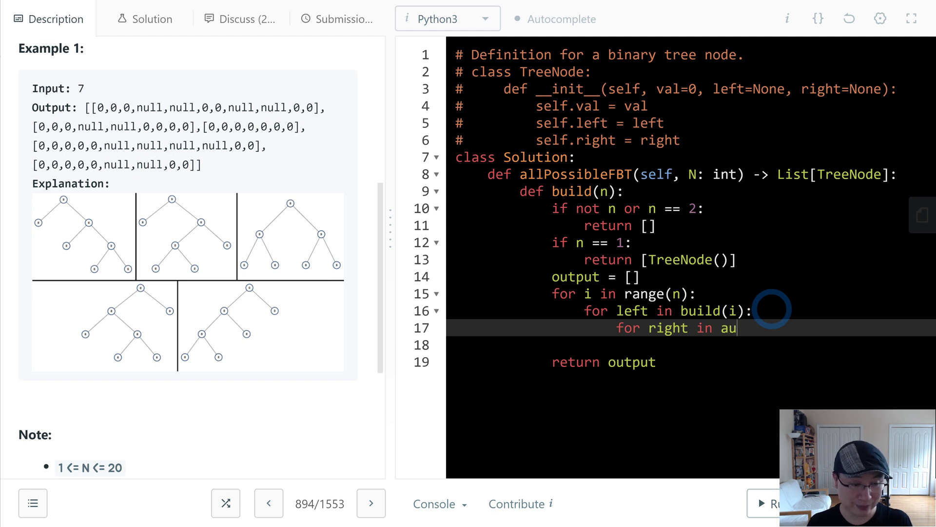
pyautogui.press('BackSpace')
pyautogui.press('BackSpace')
pyautogui.write('build(')
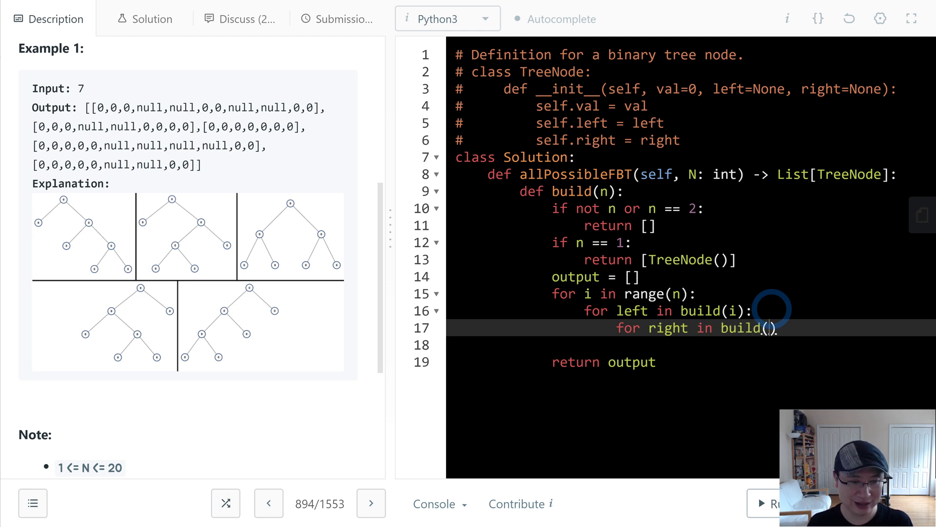
pyautogui.write('n-1')
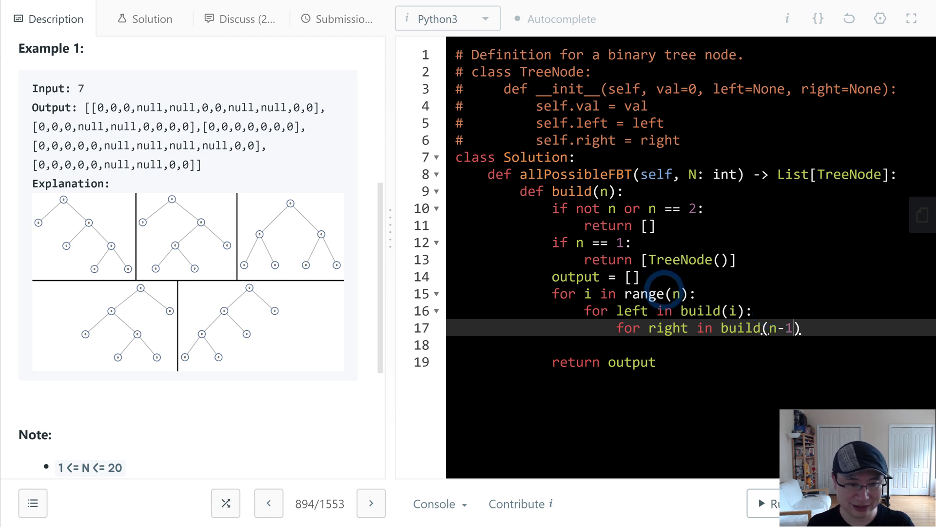
pyautogui.click(699, 308)
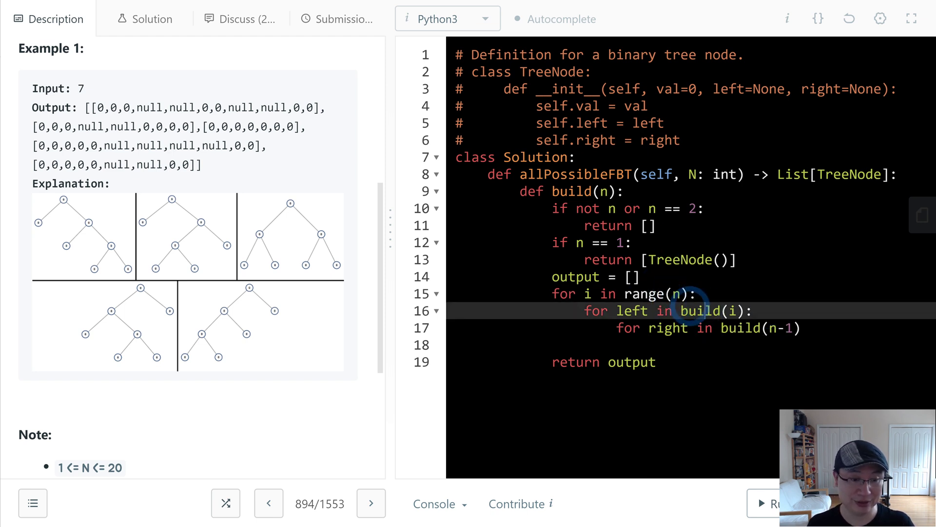
pyautogui.click(797, 327)
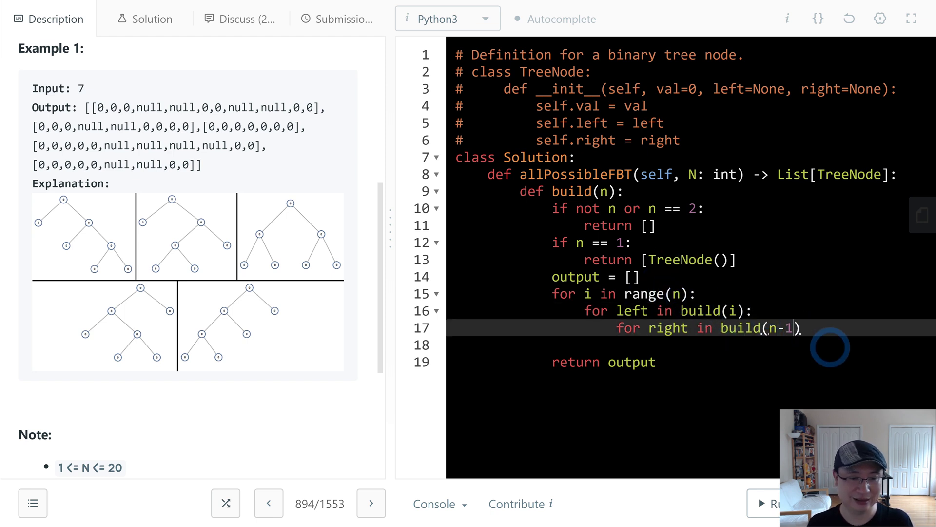
pyautogui.write(',')
pyautogui.press('BackSpace')
pyautogui.press('BackSpace')
pyautogui.write('-i')
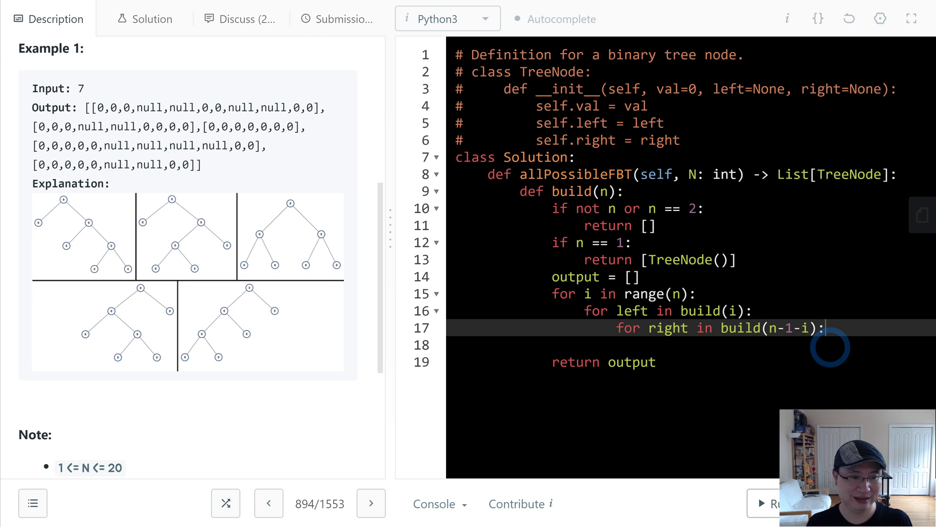
# Add the range comments '# 0 -> i' and '# n-1 -> i' on the two loops.
pyautogui.press('Up')
pyautogui.write('# ')
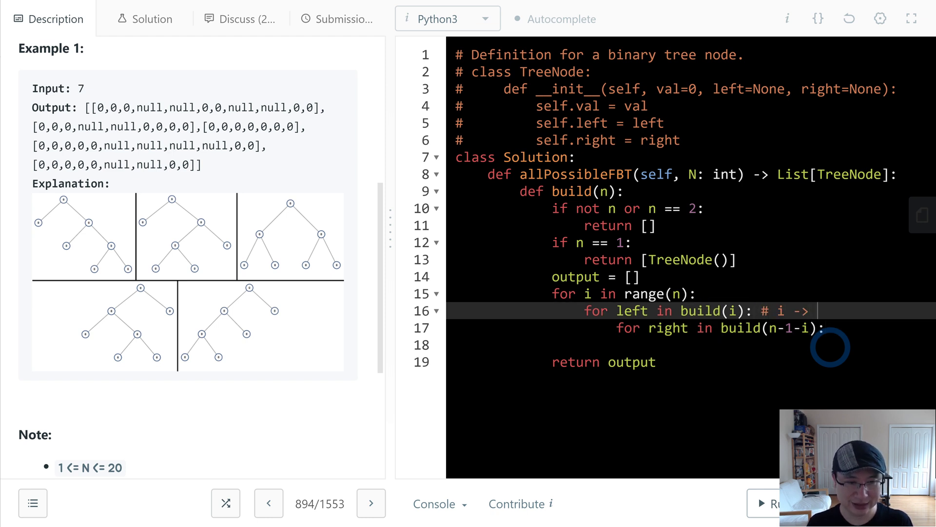
pyautogui.write('0')
pyautogui.press('BackSpace')
pyautogui.write('->')
pyautogui.press('BackSpace')
pyautogui.press('Down')
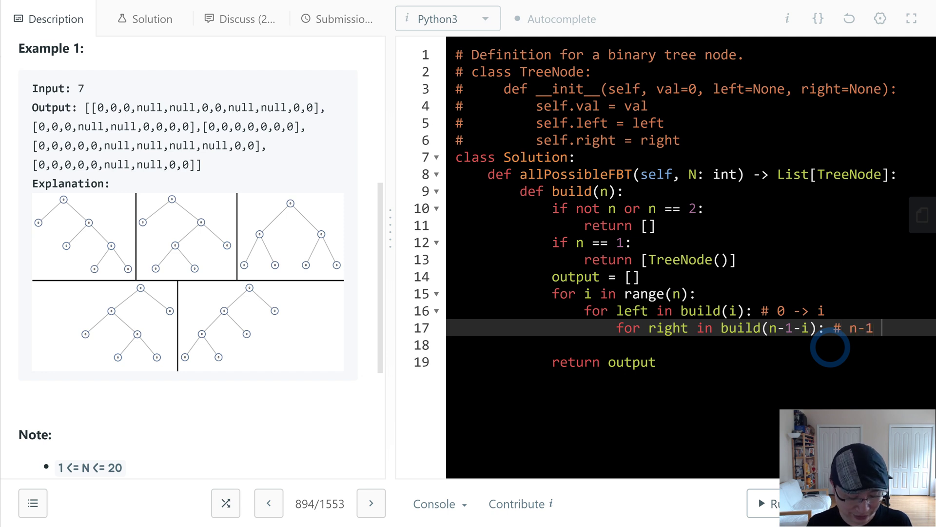
pyautogui.write('-> i')
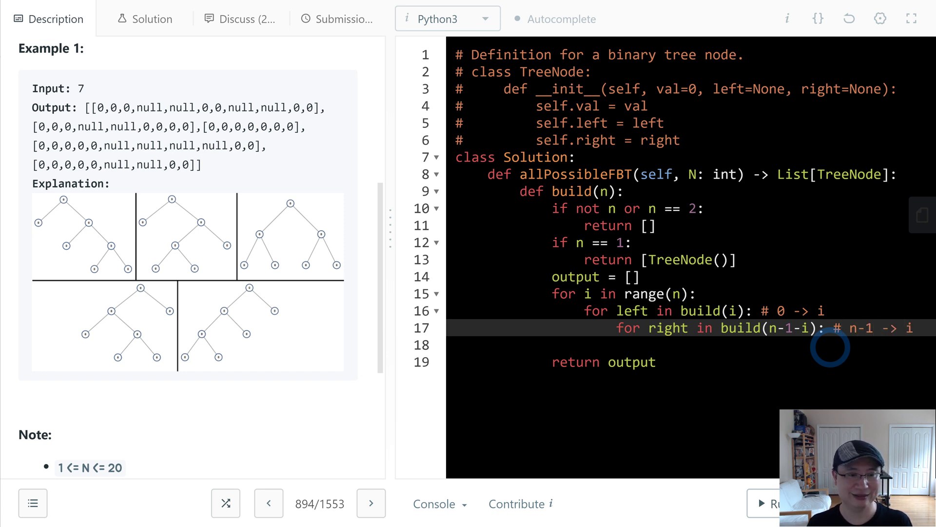
pyautogui.press('Return')
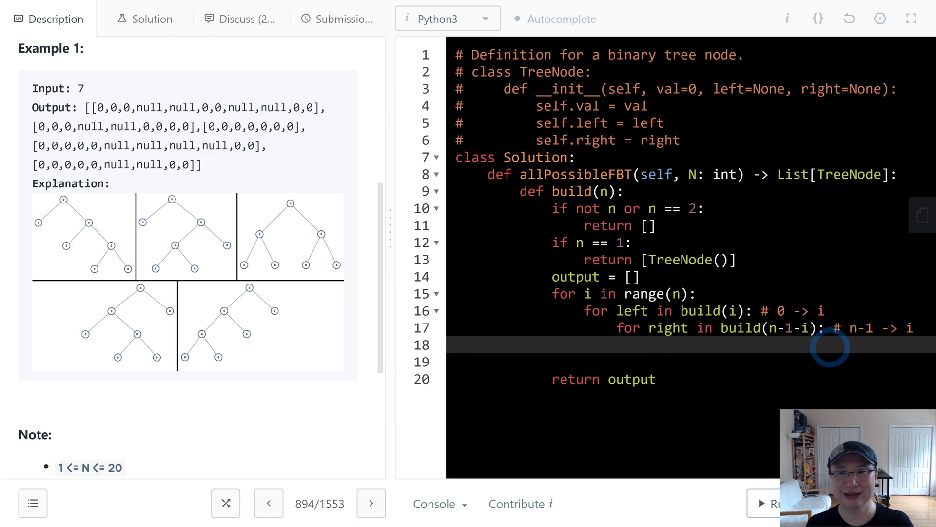
# Append TreeNode(0, left, right) for each pair, return build(N), and run the example test.
pyautogui.moveTo(395, 228); pyautogui.dragTo(168, 230)
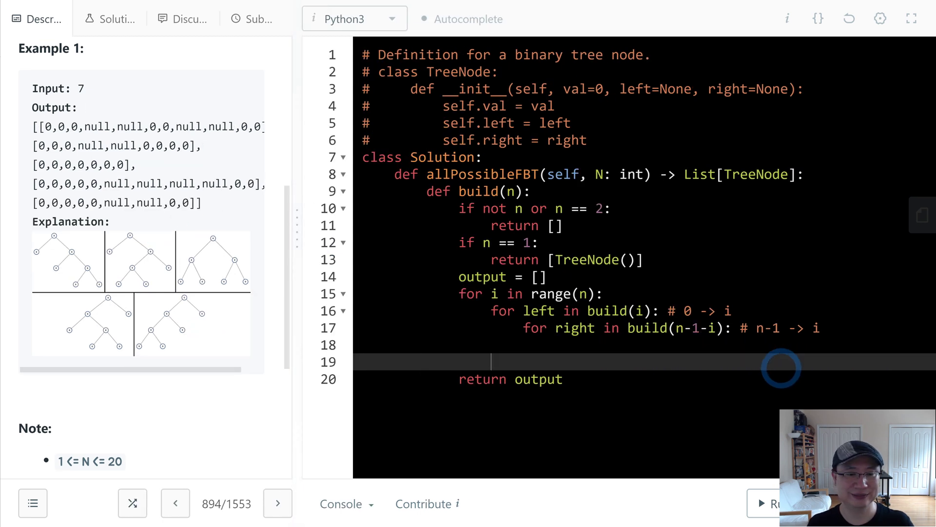
pyautogui.write('output.append(')
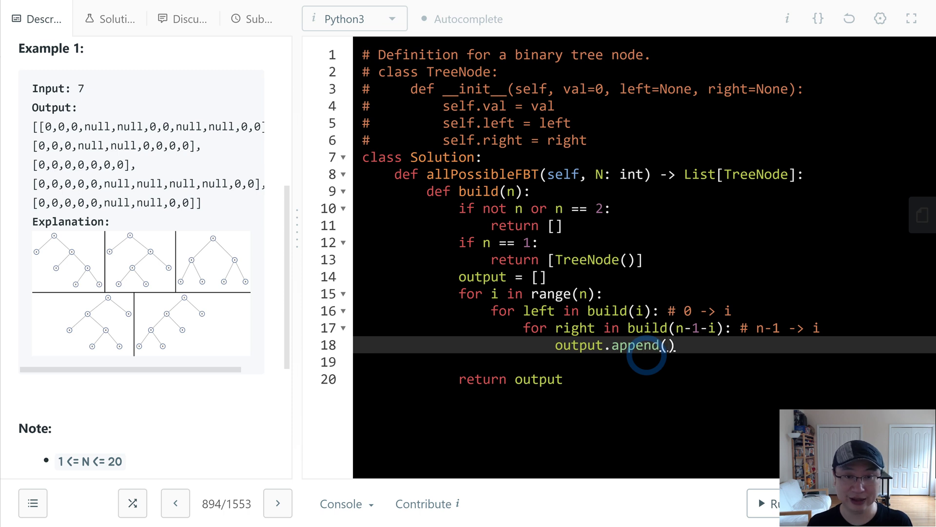
pyautogui.write('TreeNode(')
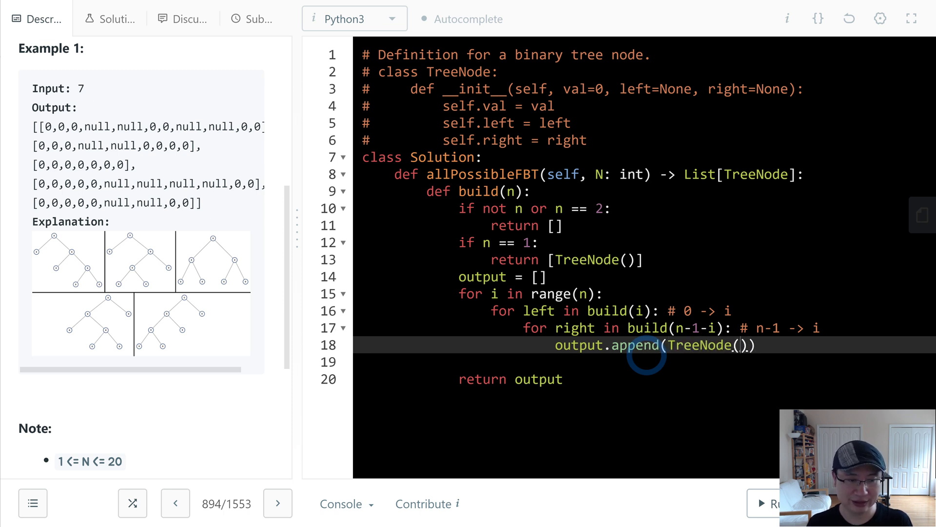
pyautogui.write('0, left, right')
pyautogui.press('Return')
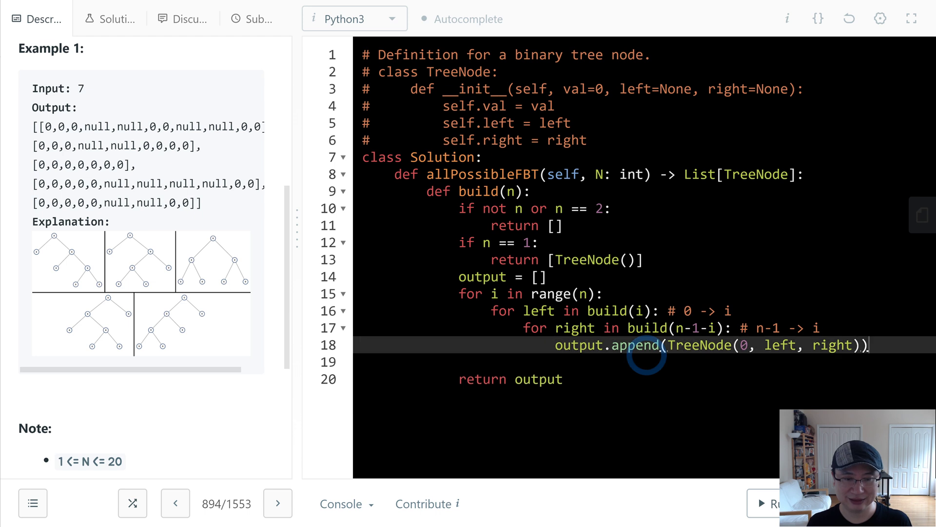
pyautogui.press('Delete')
pyautogui.press('Delete')
pyautogui.press('End')
pyautogui.press('Return')
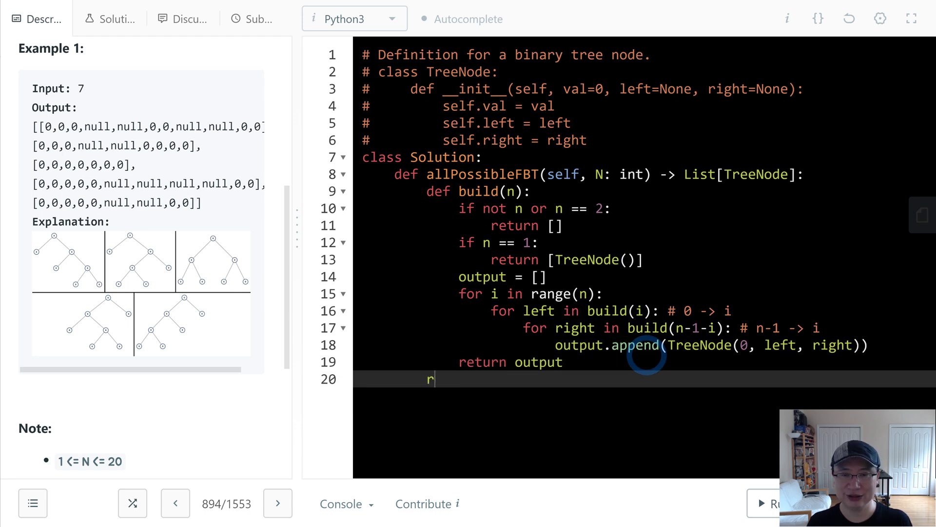
pyautogui.write('eturn build(N')
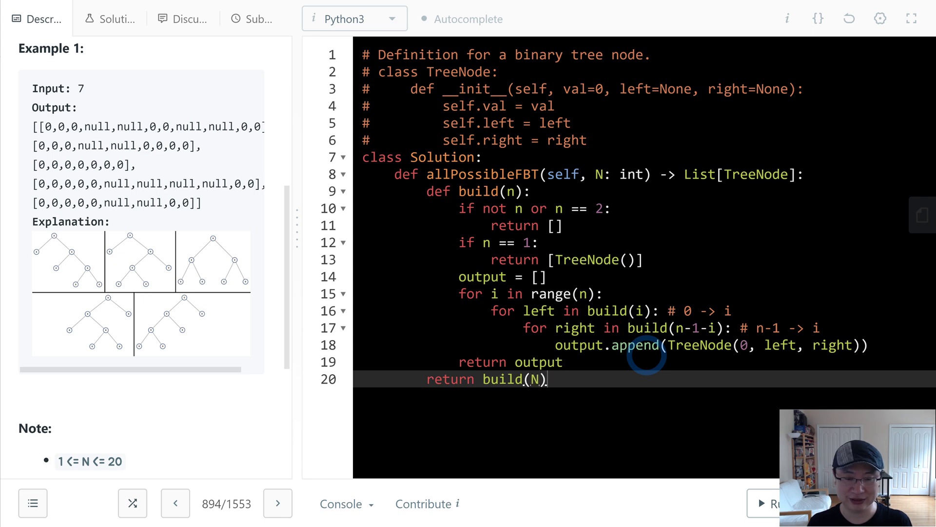
pyautogui.hotkey('ctrl', "'")
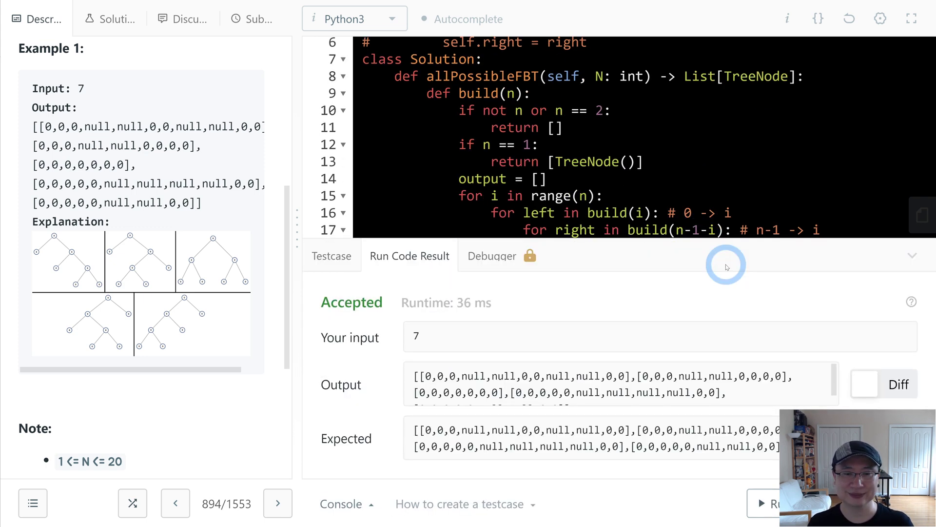
# Submit the recursive solution and review the Success verdict at 7216 ms, faster than 5.16%.
pyautogui.hotkey('ctrl', 'Return')
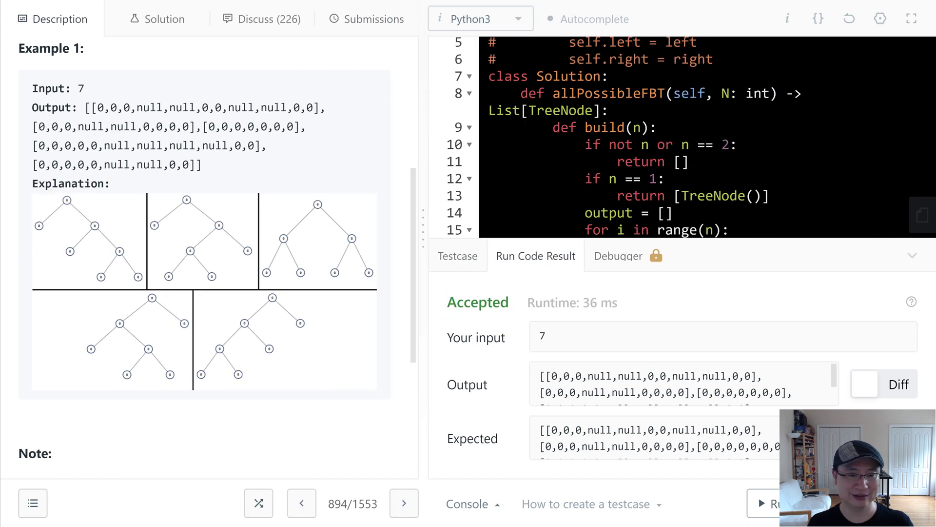
pyautogui.moveTo(422, 236); pyautogui.dragTo(344, 236)
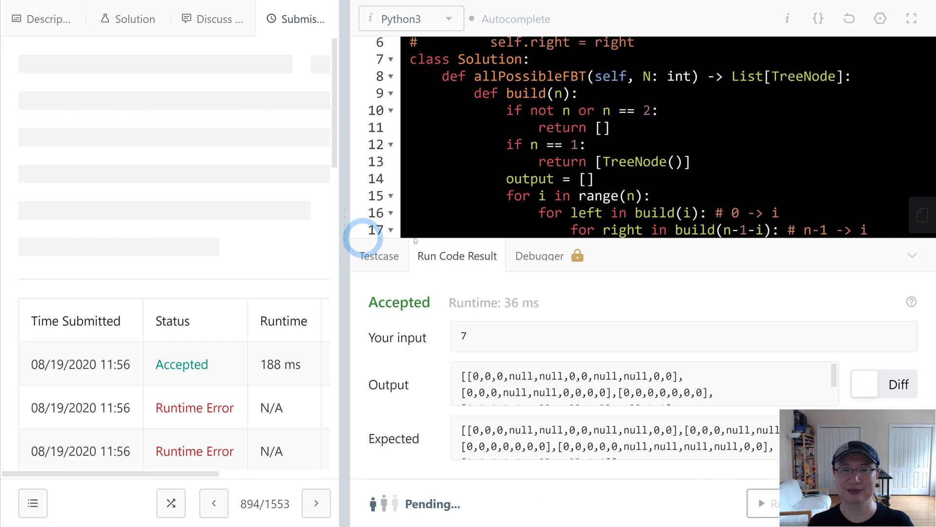
pyautogui.click(911, 262)
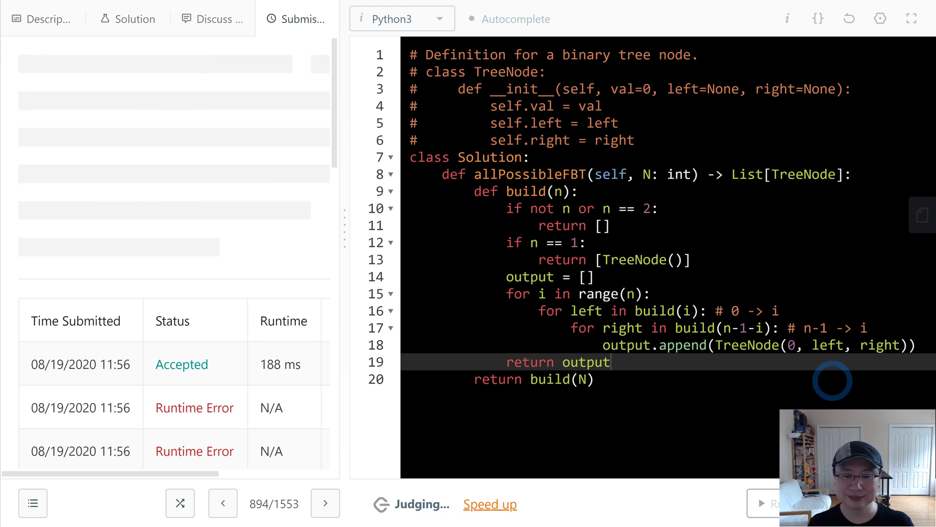
pyautogui.moveTo(200, 107); pyautogui.dragTo(273, 110)
pyautogui.click(628, 223)
pyautogui.click(748, 381)
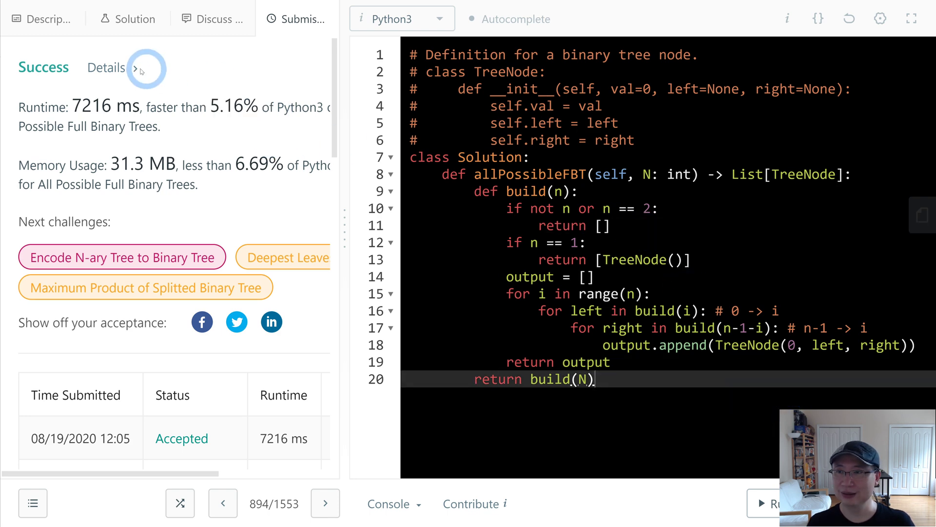
# Return to the description, select example input 7 and review the single-node base case.
pyautogui.click(40, 27)
pyautogui.moveTo(341, 244); pyautogui.dragTo(399, 237)
pyautogui.scroll(-2, 315, 231)
pyautogui.scroll(2, 183, 147)
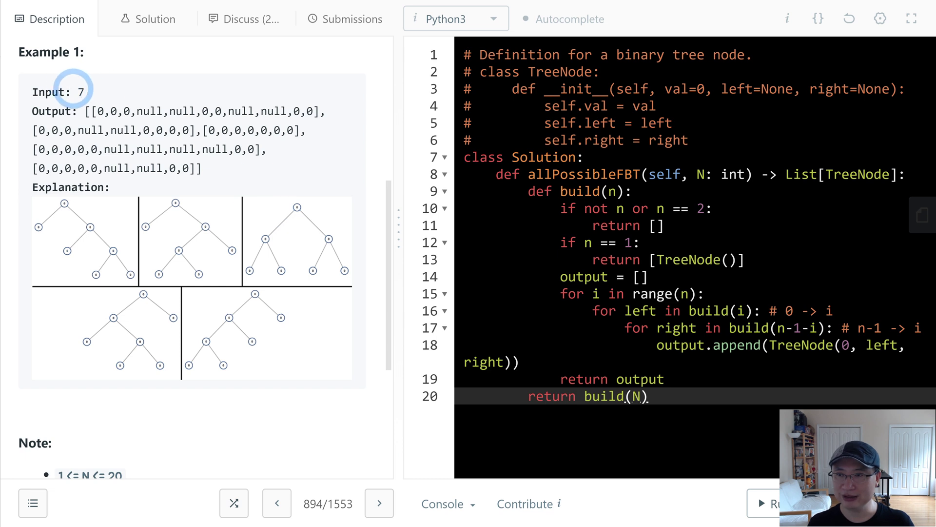
pyautogui.doubleClick(81, 92)
pyautogui.click(207, 146)
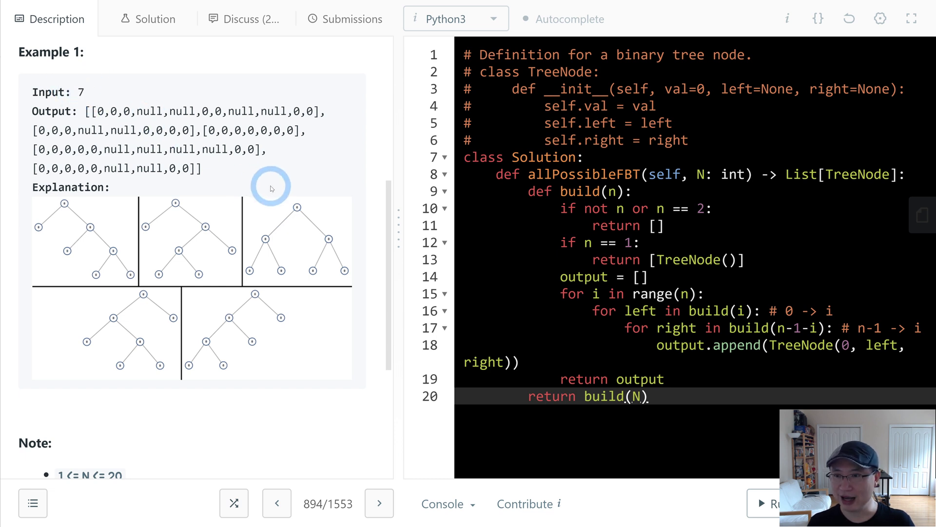
pyautogui.click(724, 244)
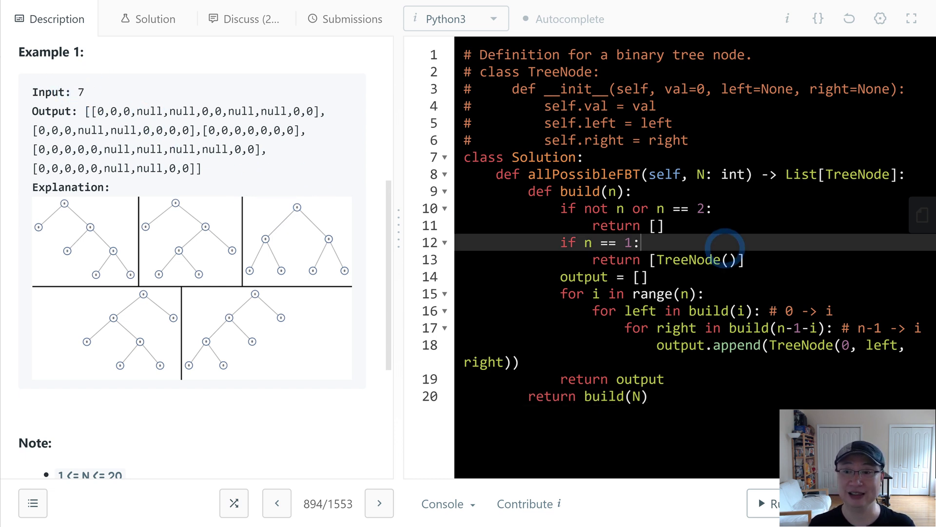
pyautogui.click(729, 259)
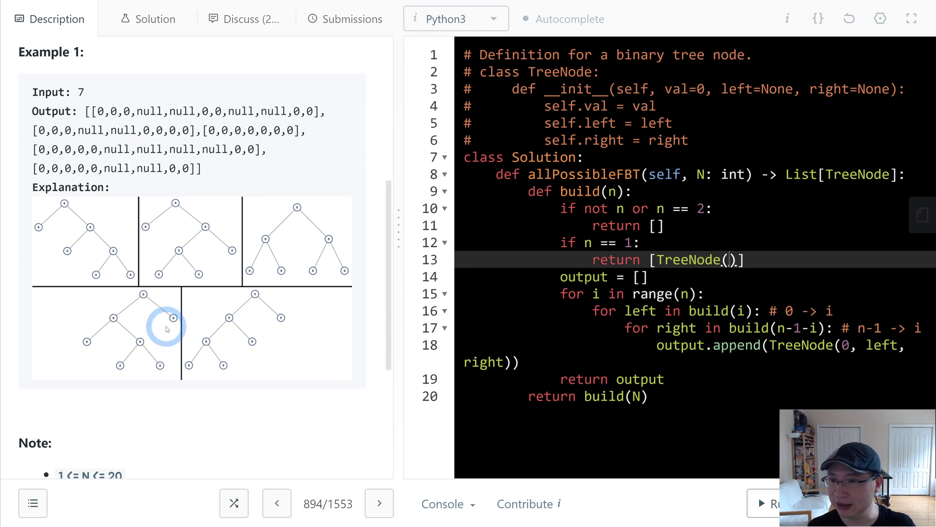
pyautogui.click(815, 244)
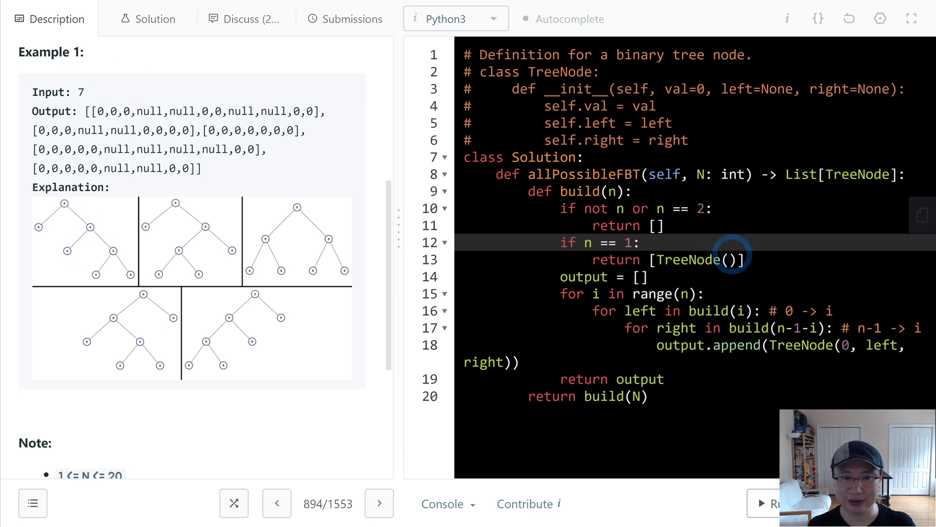
# Widen the editor so the TreeNode append line on line 18 stops wrapping.
pyautogui.click(795, 327)
pyautogui.click(732, 397)
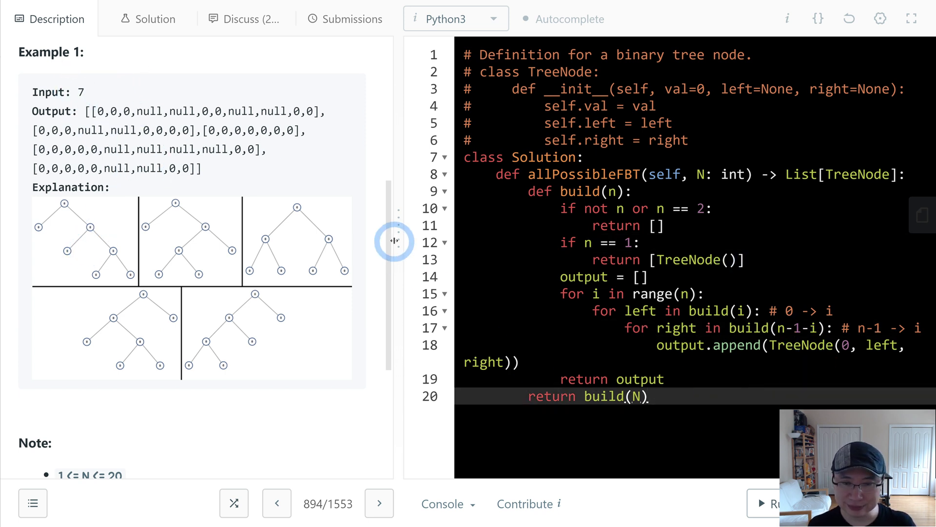
pyautogui.moveTo(399, 240); pyautogui.dragTo(192, 226)
pyautogui.click(658, 294)
pyautogui.click(733, 345)
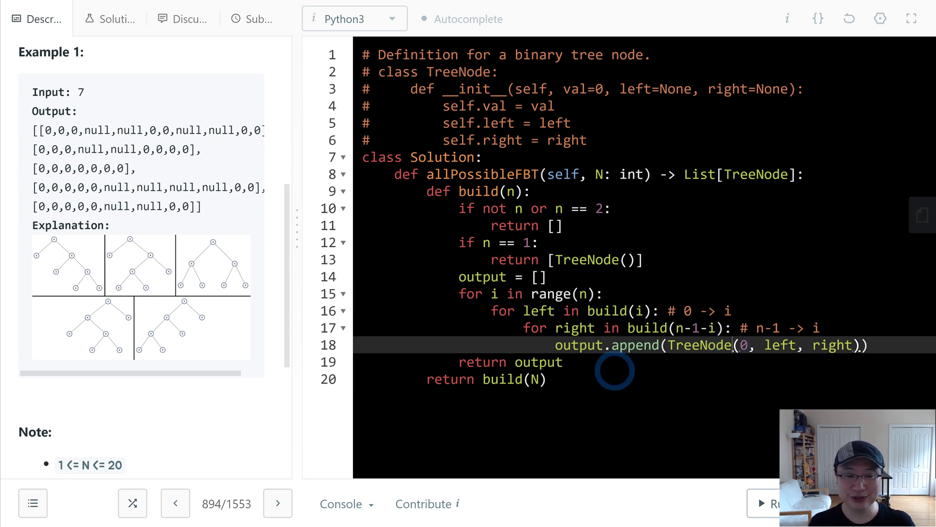
# Add memo = {} before return build(N) and 'if n in memo: return memo[n]' above output = [].
pyautogui.click(626, 366)
pyautogui.press('Return')
pyautogui.write('memo = []')
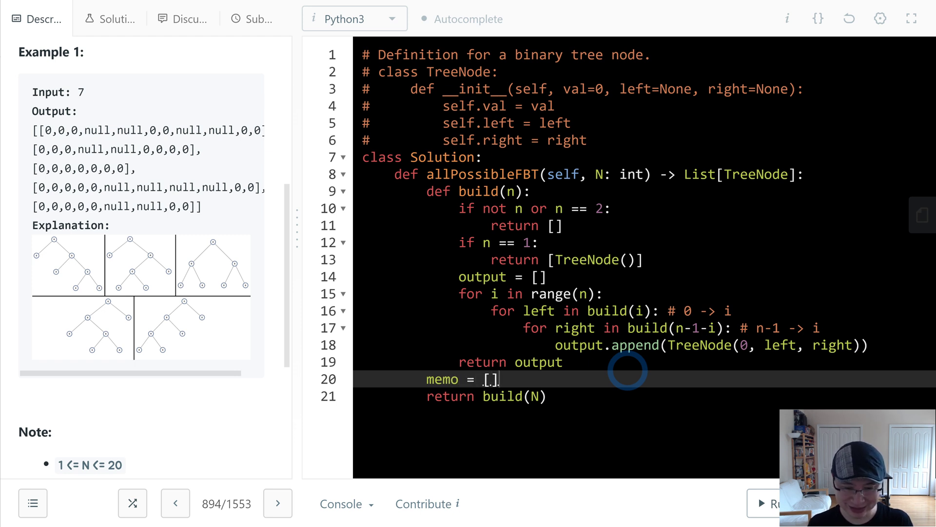
pyautogui.press('Up')
pyautogui.press('Up')
pyautogui.press('Up')
pyautogui.press('Up')
pyautogui.press('Up')
pyautogui.press('Up')
pyautogui.press('Up')
pyautogui.press('Up')
pyautogui.press('Up')
pyautogui.press('Down')
pyautogui.click(480, 242)
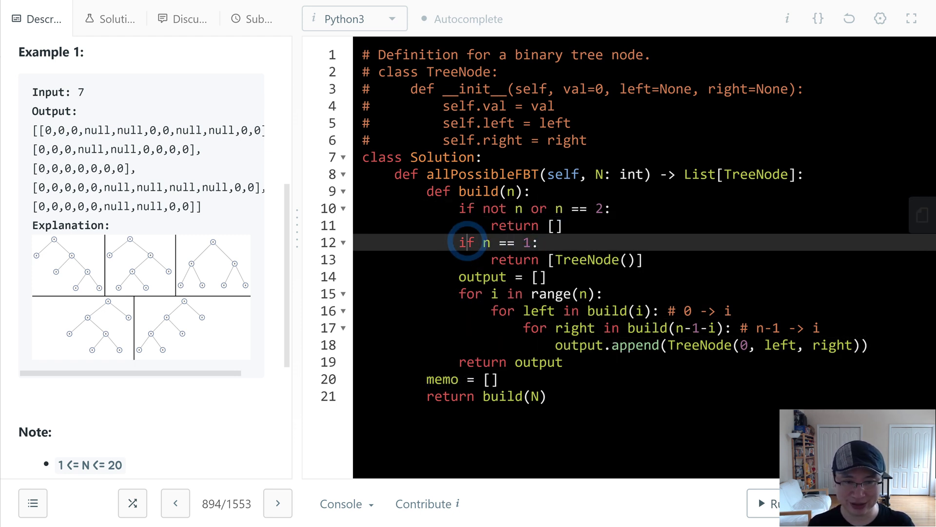
pyautogui.moveTo(481, 241); pyautogui.dragTo(537, 243)
pyautogui.click(681, 262)
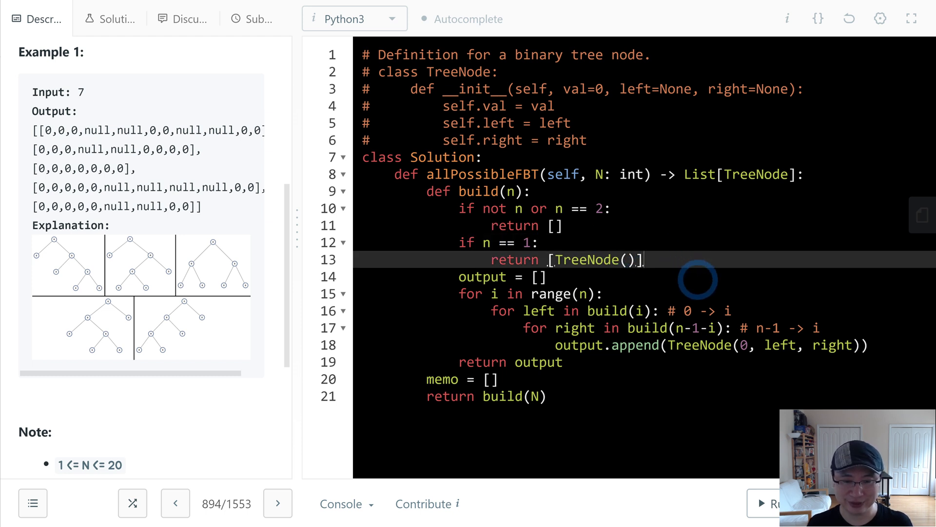
pyautogui.press('Down')
pyautogui.press('Down')
pyautogui.press('Down')
pyautogui.press('Down')
pyautogui.press('Down')
pyautogui.press('Down')
pyautogui.press('Down')
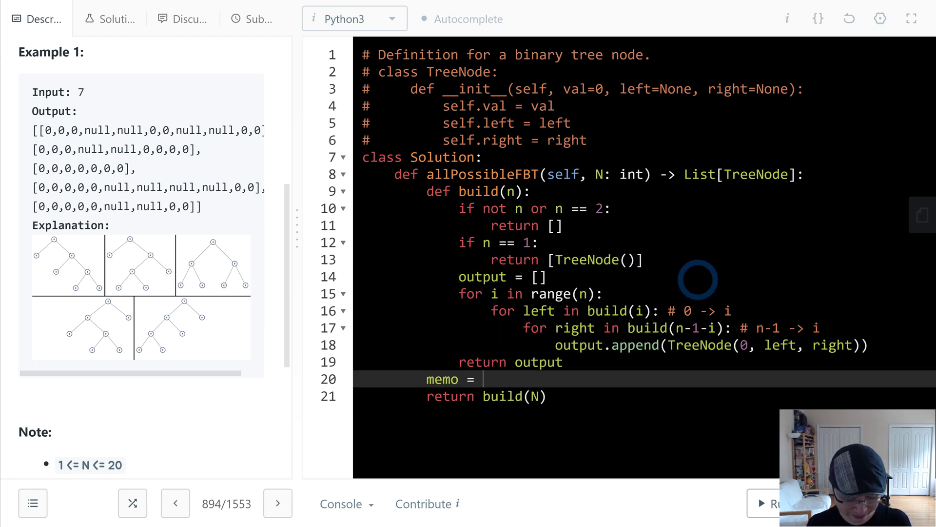
pyautogui.press('Up')
pyautogui.press('Up')
pyautogui.press('Up')
pyautogui.press('Up')
pyautogui.press('Up')
pyautogui.press('Up')
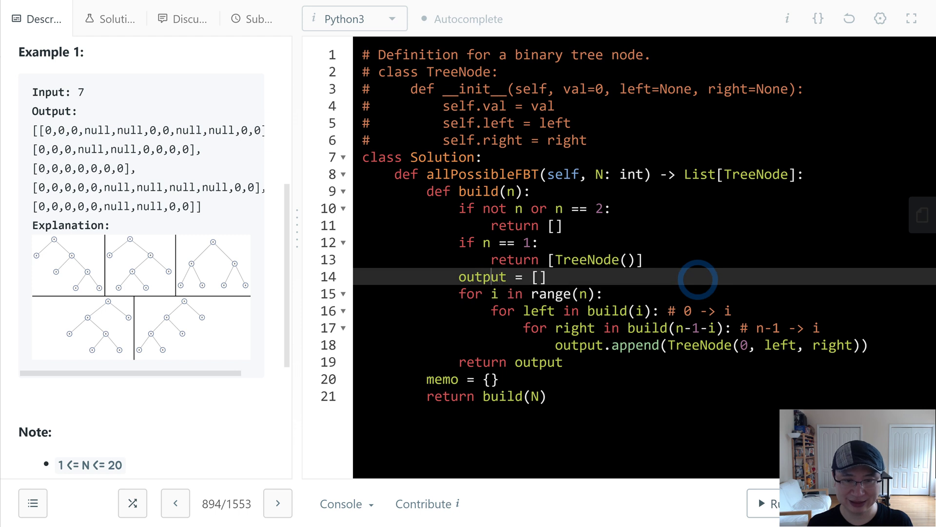
pyautogui.press('Return')
pyautogui.press('Up')
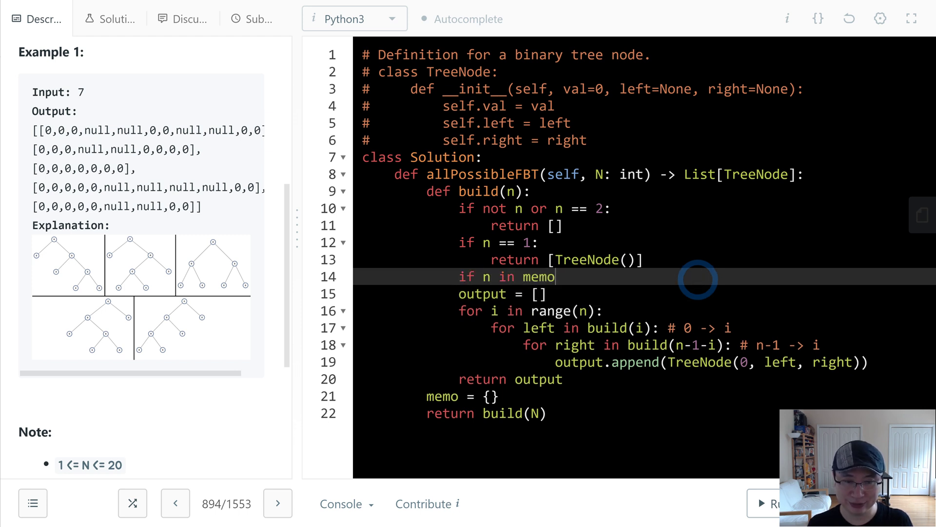
pyautogui.press('Return')
pyautogui.write('return memo[n')
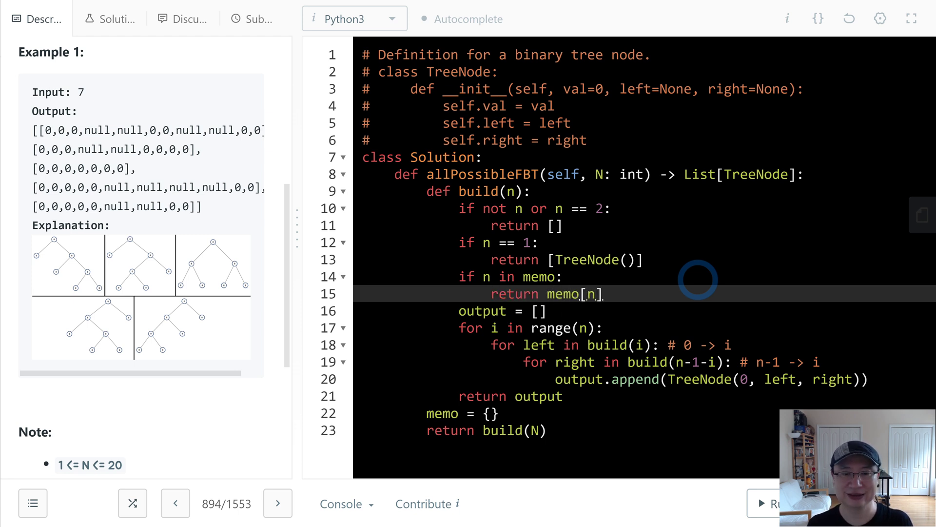
# Store memo[n] = output after the loops and submit the memoized solution.
pyautogui.press('Down')
pyautogui.press('Down')
pyautogui.press('Down')
pyautogui.click(456, 319)
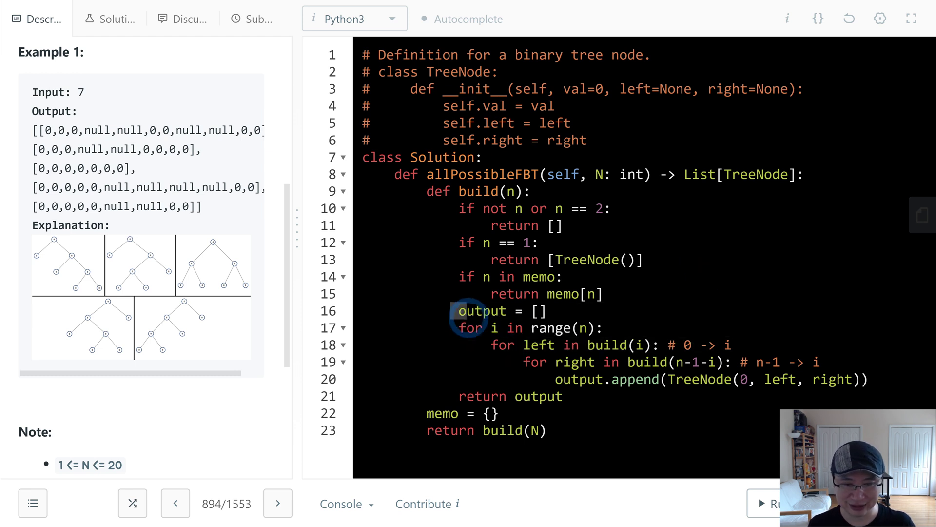
pyautogui.click(439, 414)
pyautogui.click(875, 381)
pyautogui.press('Return')
pyautogui.write('memo[n] = output')
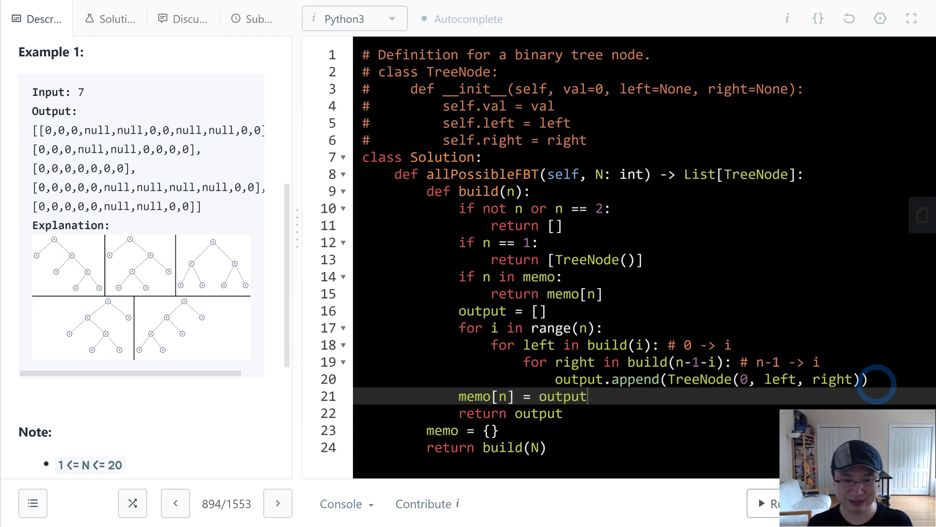
pyautogui.press('Down')
pyautogui.press('Down')
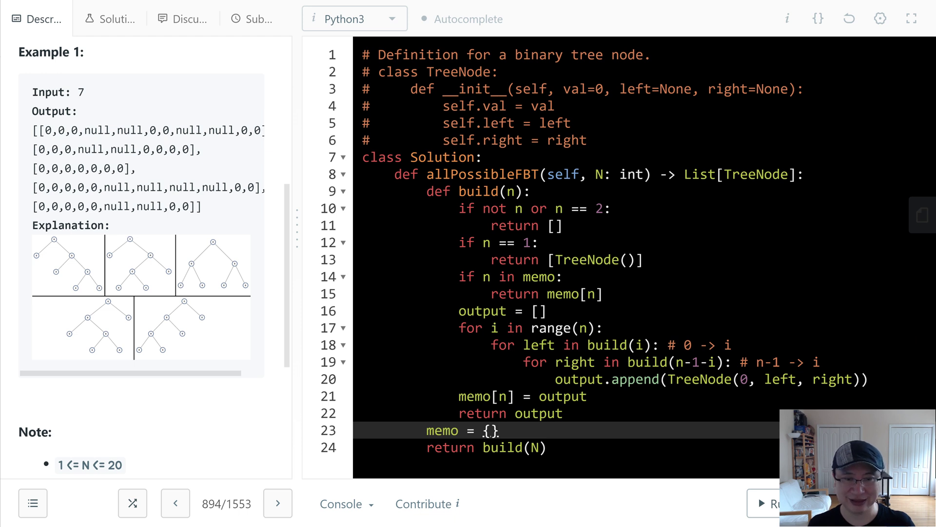
pyautogui.hotkey('ctrl', 'Return')
pyautogui.click(761, 295)
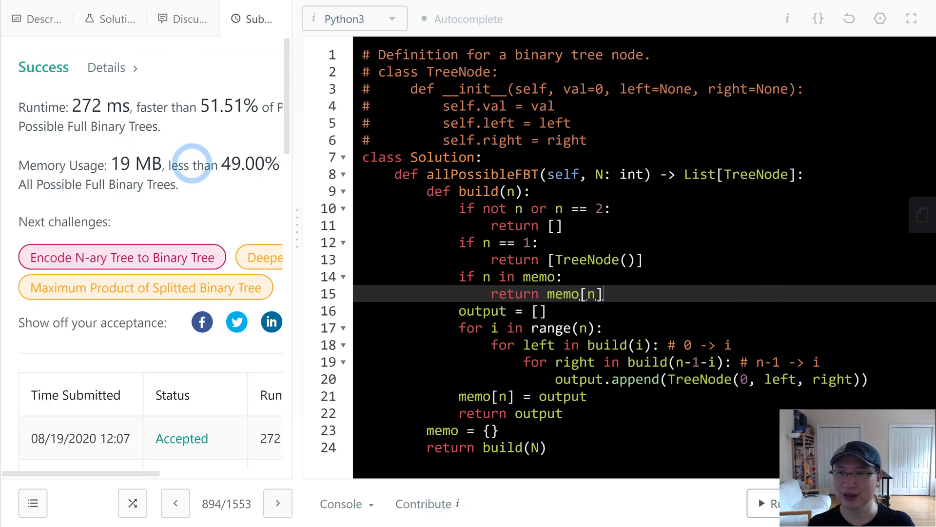
# Review the accepted run's runtime and memory stats, then return to the problem description.
pyautogui.moveTo(148, 108); pyautogui.dragTo(223, 189)
pyautogui.click(707, 248)
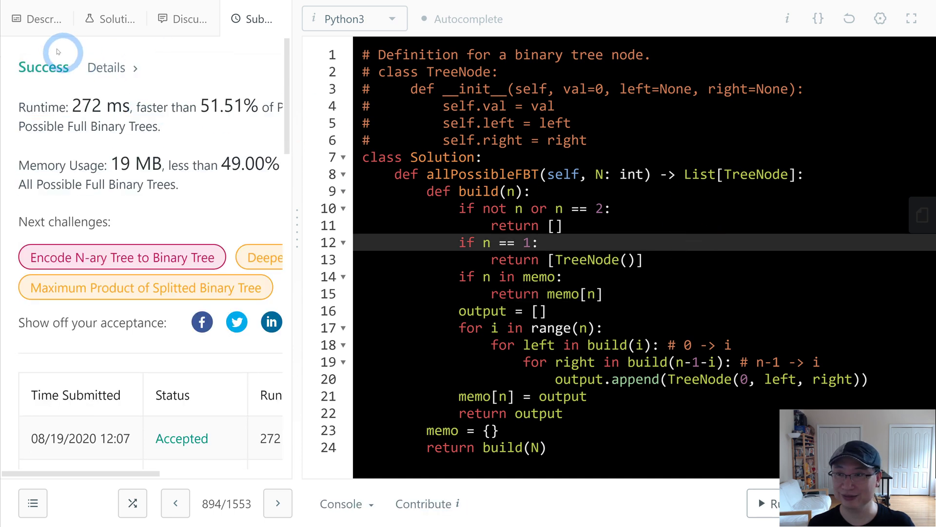
pyautogui.click(37, 20)
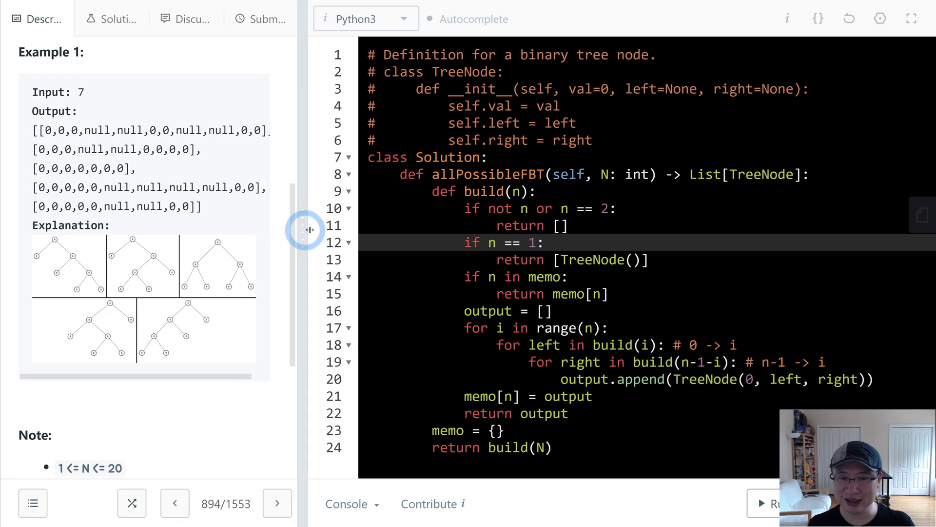
# Widen the description and outline the repeated lower subtrees in the first and second trees.
pyautogui.moveTo(285, 233); pyautogui.dragTo(341, 233)
pyautogui.click(689, 311)
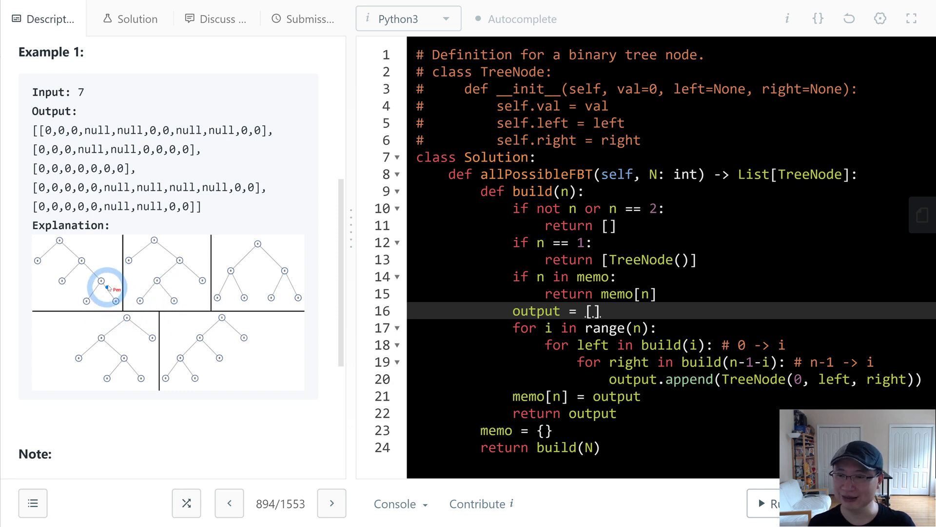
pyautogui.moveTo(77, 277); pyautogui.dragTo(105, 281)
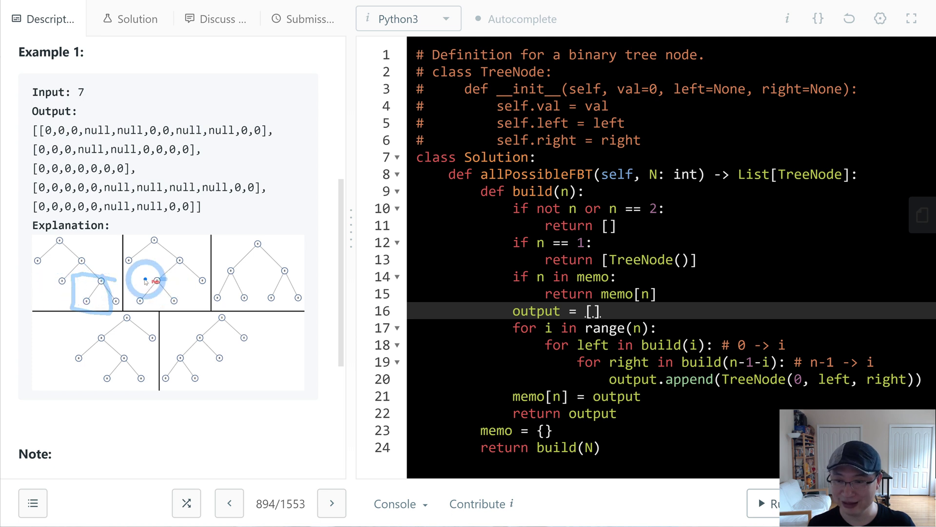
pyautogui.moveTo(147, 276); pyautogui.dragTo(152, 279)
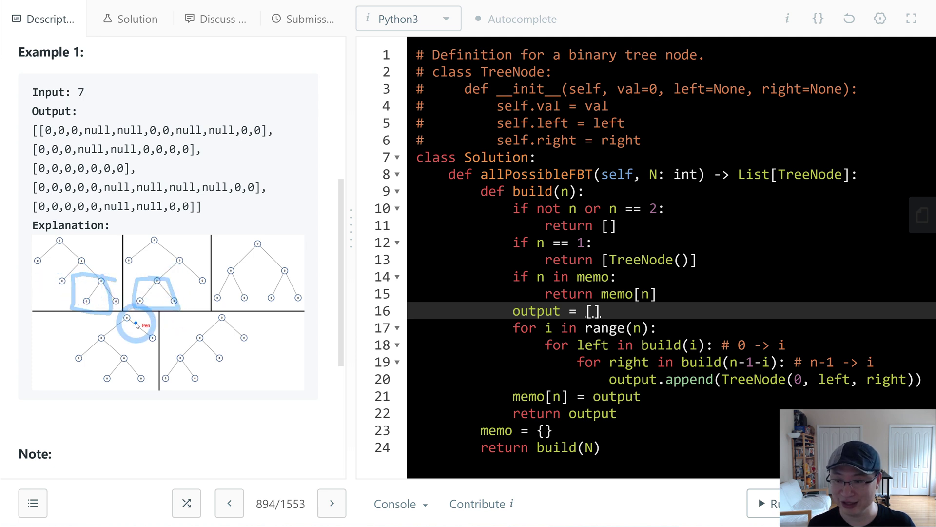
pyautogui.moveTo(101, 256)
pyautogui.mouseDown()
pyautogui.moveTo(51, 257)
pyautogui.moveTo(112, 316)
pyautogui.mouseUp()
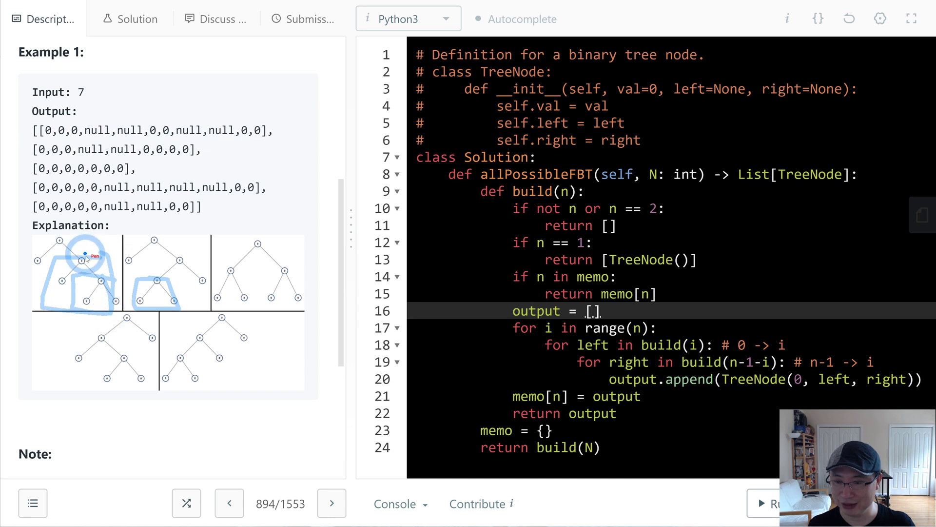
pyautogui.moveTo(101, 254)
pyautogui.mouseDown()
pyautogui.moveTo(113, 311)
pyautogui.moveTo(57, 333)
pyautogui.moveTo(67, 395)
pyautogui.moveTo(130, 335)
pyautogui.mouseUp()
# Outline the second tree's upper subtree, bracket the first diagram, and mark the input value 7.
pyautogui.moveTo(204, 265)
pyautogui.mouseDown()
pyautogui.moveTo(188, 251)
pyautogui.moveTo(130, 271)
pyautogui.moveTo(197, 293)
pyautogui.mouseUp()
pyautogui.moveTo(220, 330)
pyautogui.mouseDown()
pyautogui.moveTo(157, 388)
pyautogui.moveTo(222, 399)
pyautogui.mouseUp()
pyautogui.moveTo(89, 218)
pyautogui.mouseDown()
pyautogui.moveTo(10, 217)
pyautogui.moveTo(11, 319)
pyautogui.moveTo(93, 209)
pyautogui.mouseUp()
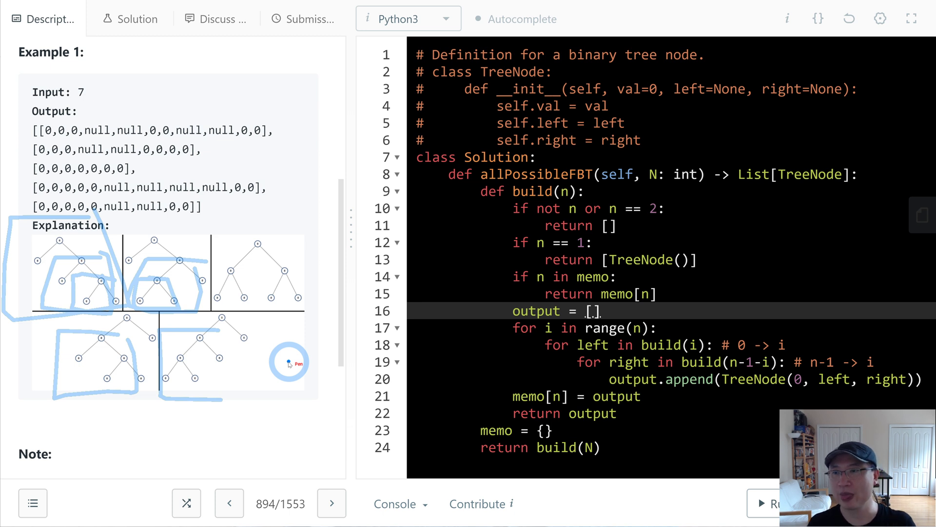
pyautogui.moveTo(92, 92); pyautogui.dragTo(88, 97)
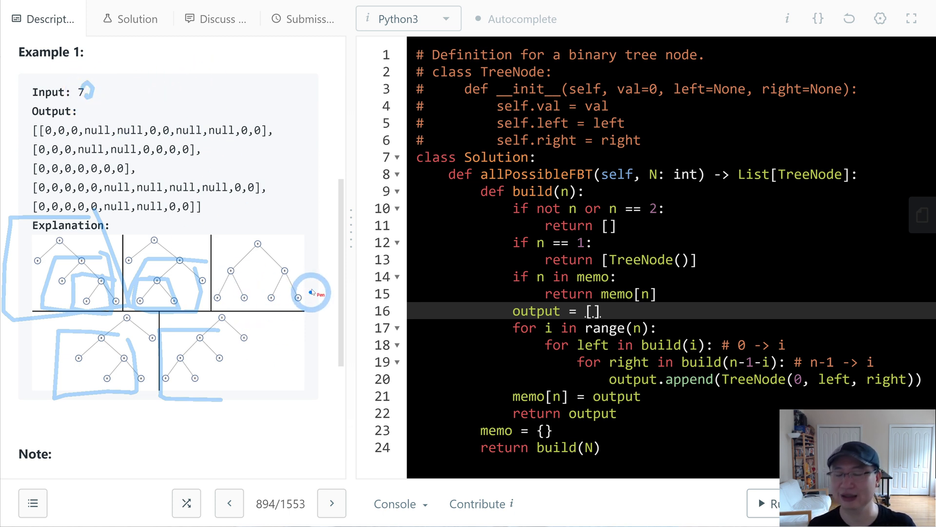